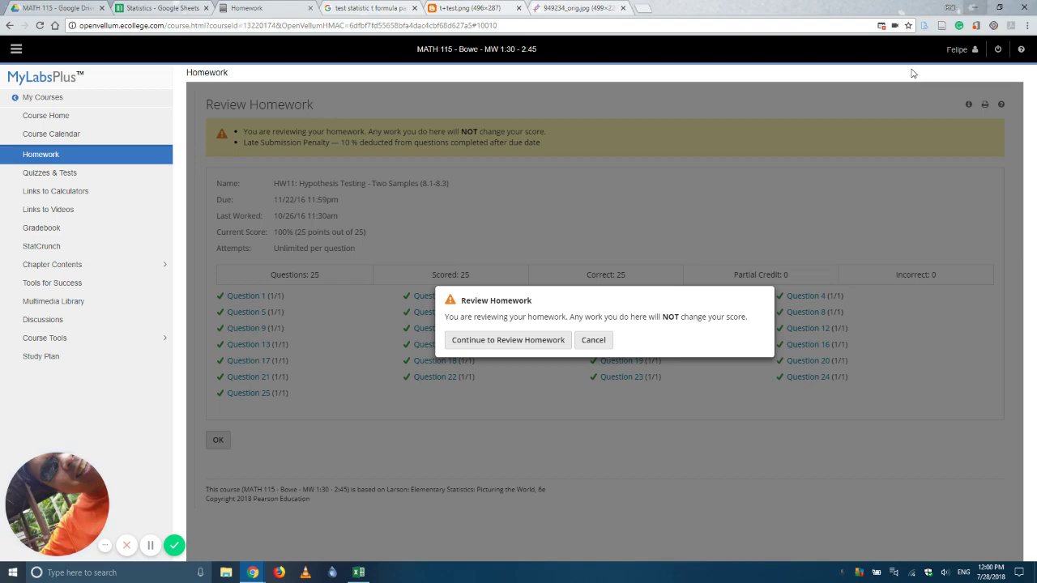
Switch to the Excel workbook and start the t-Test: Paired Two Sample for Means data analysis
left_click(974, 7)
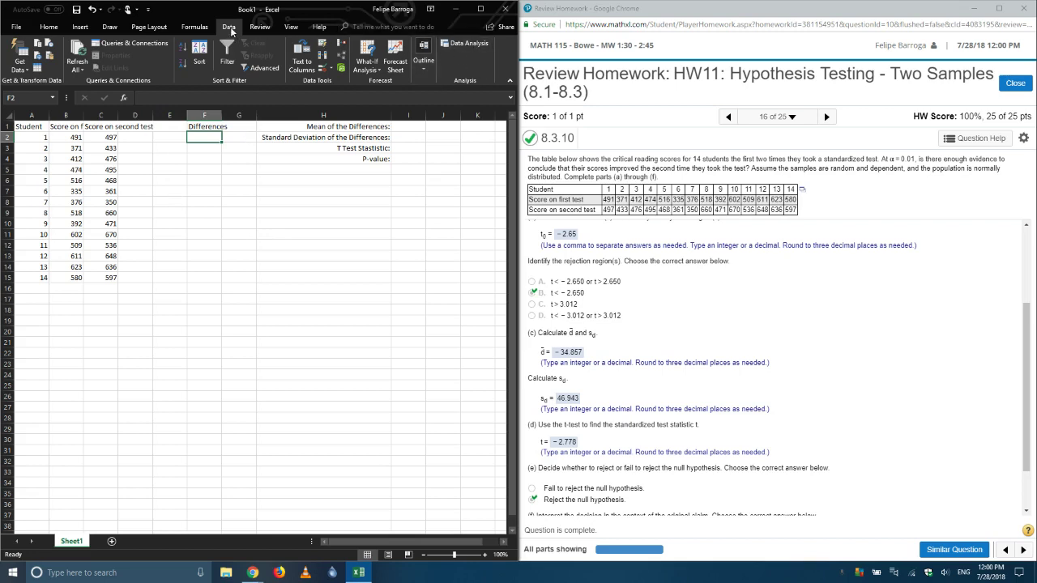
left_click(459, 46)
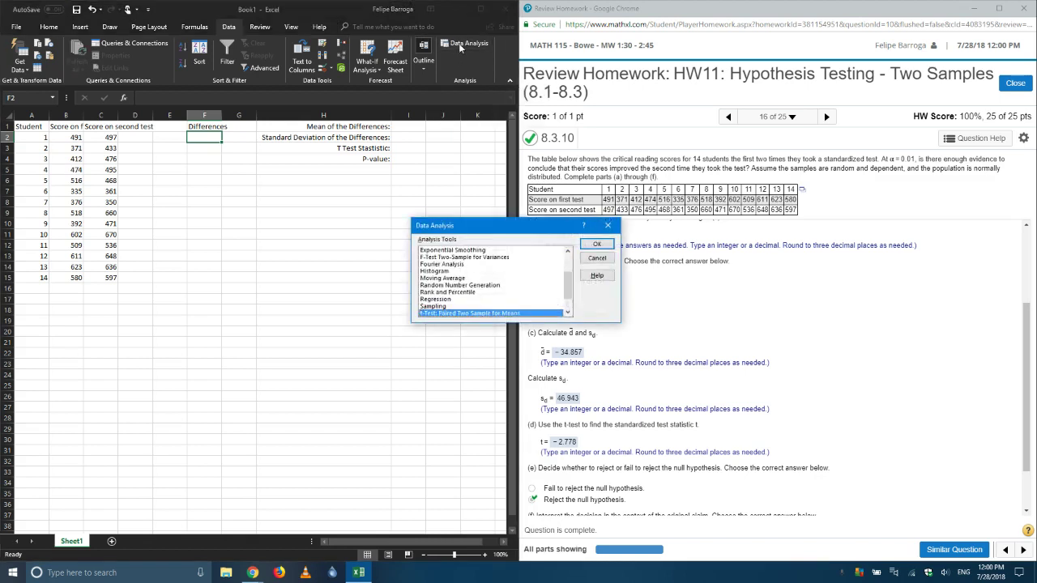
scroll(476, 272, "down", 3)
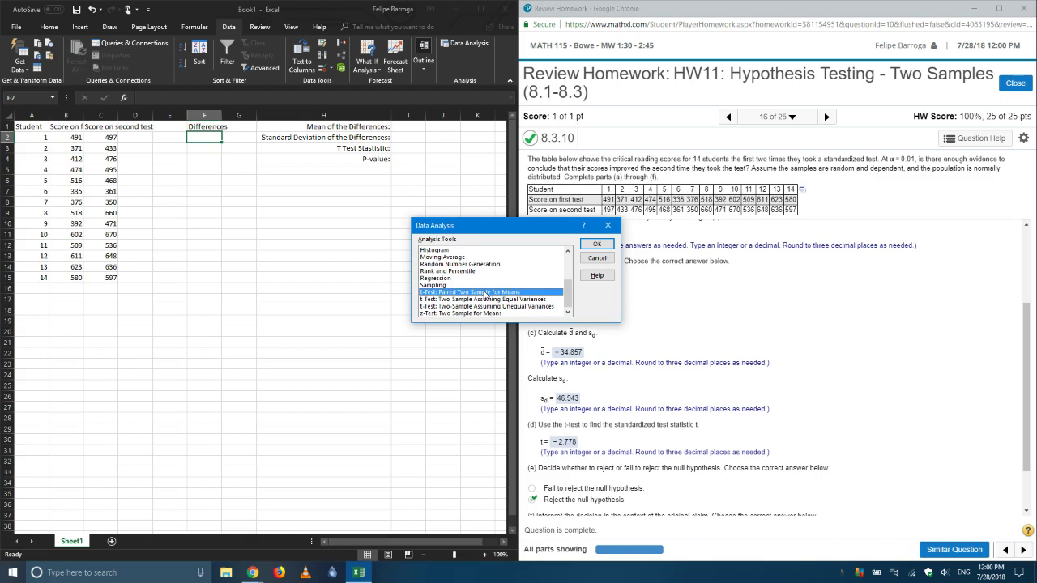
double_click(547, 295)
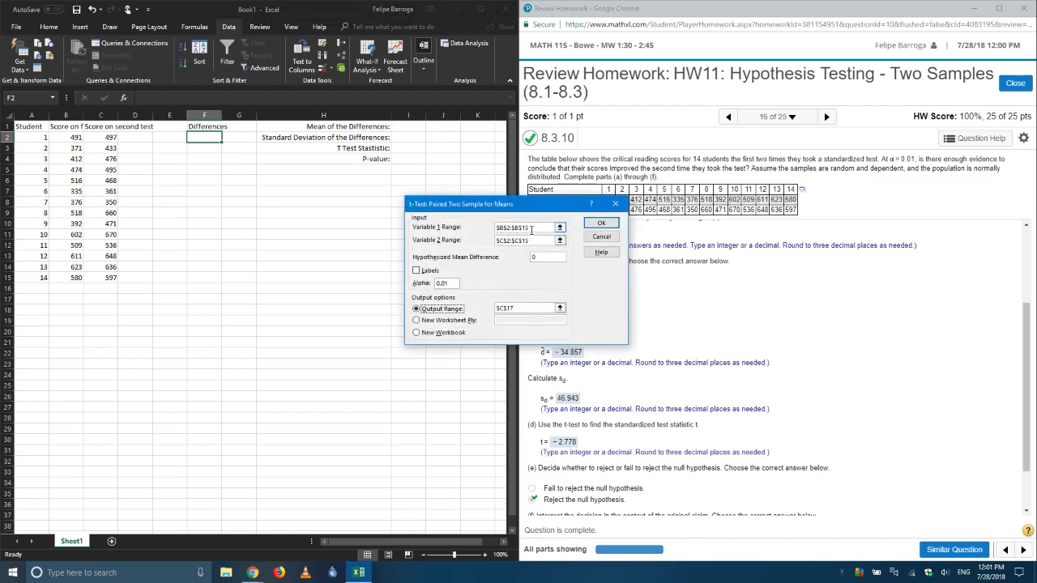
Set the t-test's Variable 1 range to B2:B15 and its Variable 2 range to C2:C15
left_click_drag(531, 229, 496, 229)
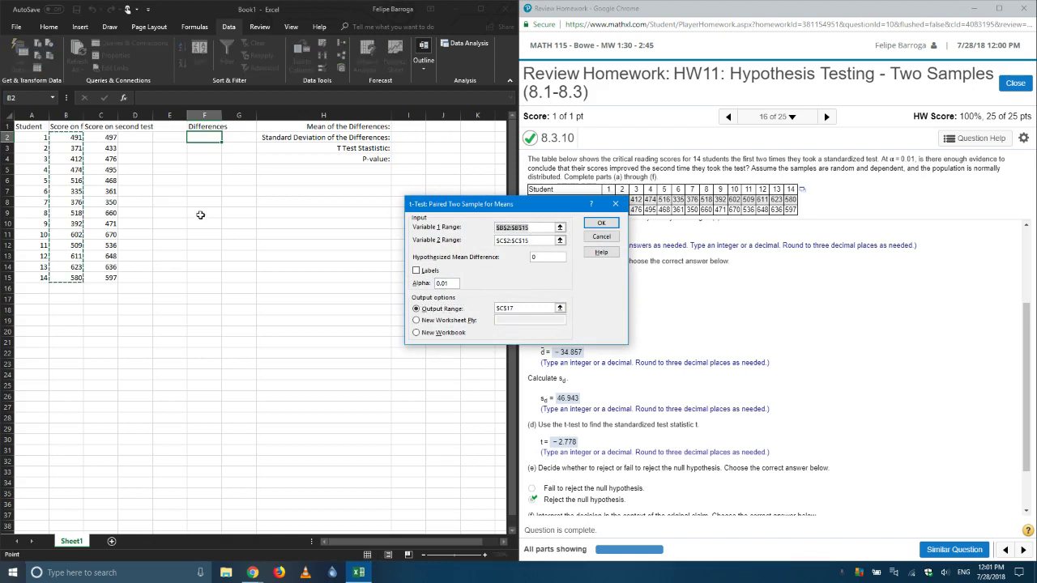
left_click_drag(69, 137, 59, 275)
left_click(539, 240)
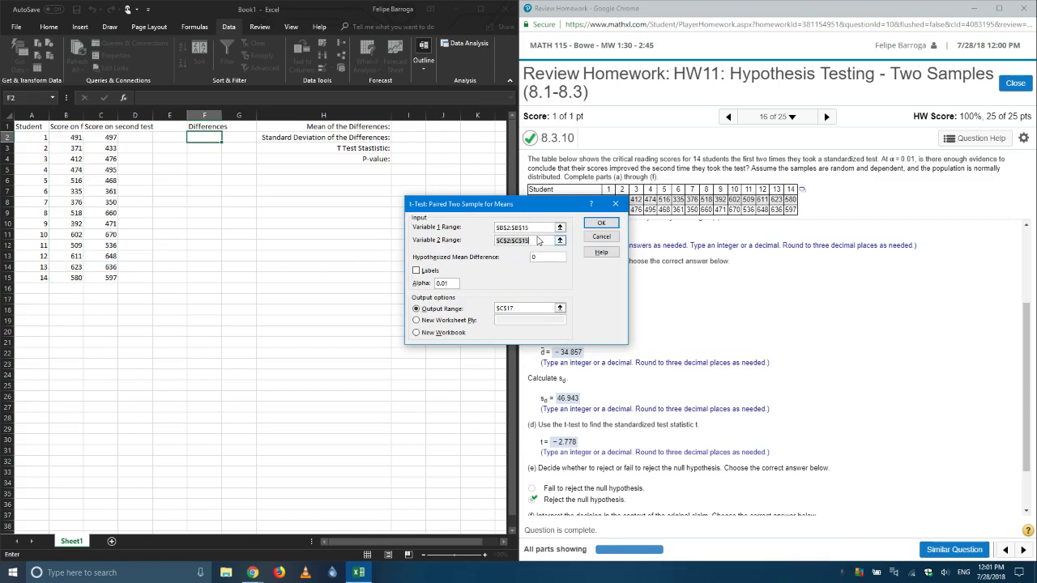
left_click_drag(108, 139, 89, 276)
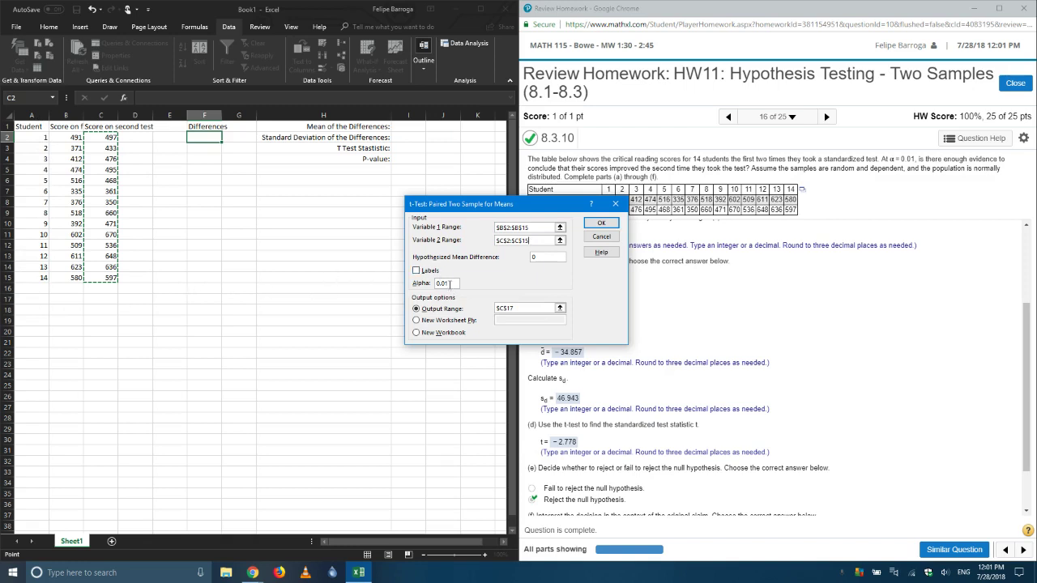
Set the t-test's output range to cell C18 and run the analysis
left_click(439, 309)
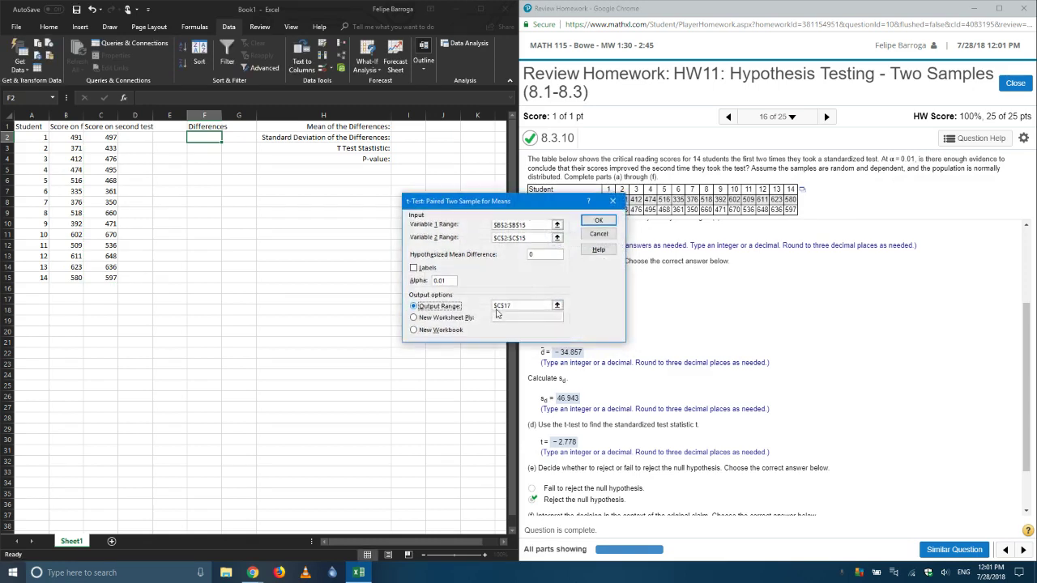
left_click(522, 305)
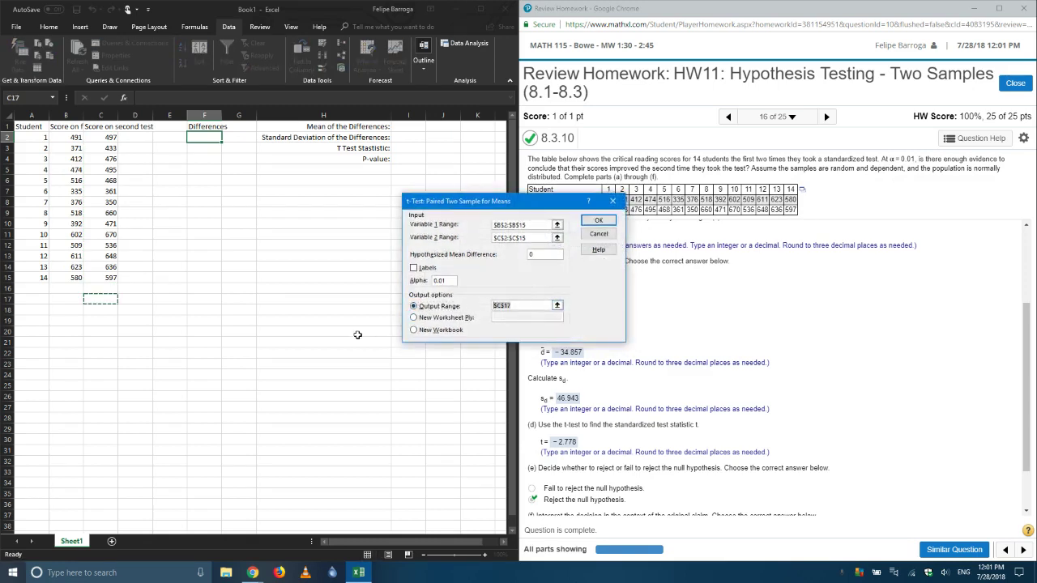
left_click(97, 311)
left_click(598, 220)
left_click(217, 332)
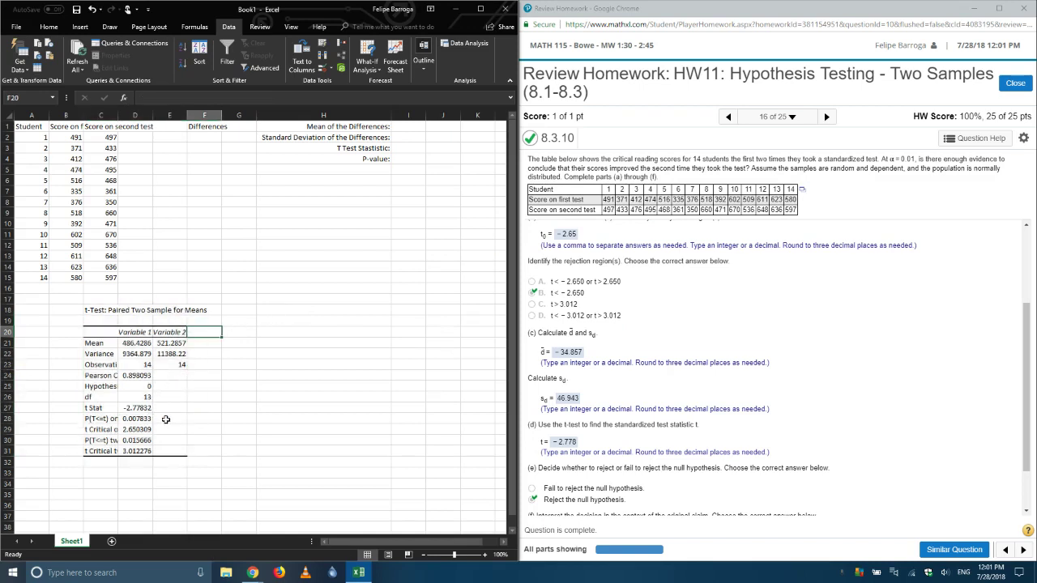
Examine the t statistic and the one-tail and two-tail p-values in the t-test output table
left_click_drag(120, 409, 124, 451)
left_click(188, 411)
left_click(149, 411)
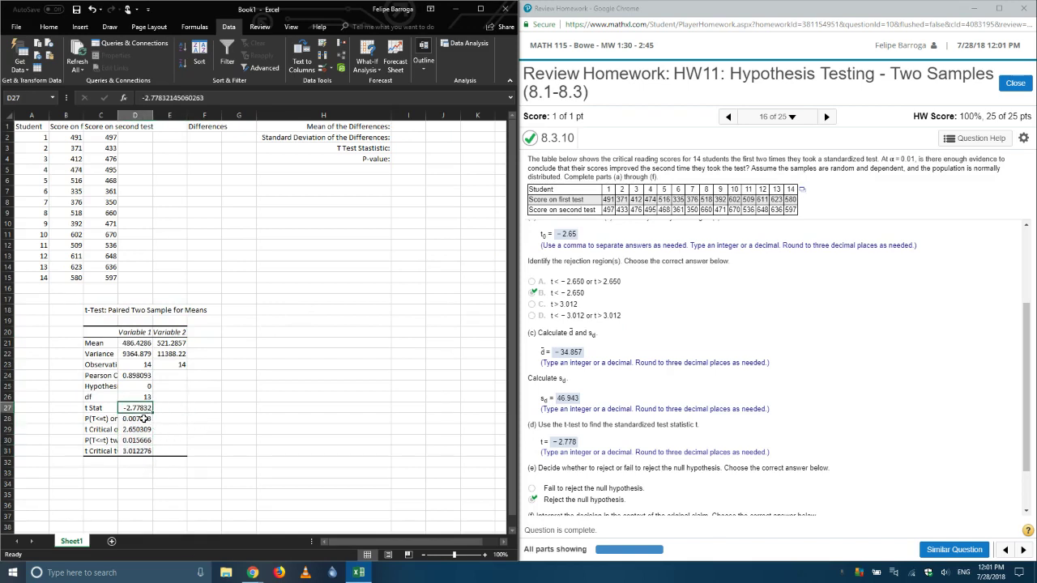
left_click(144, 418)
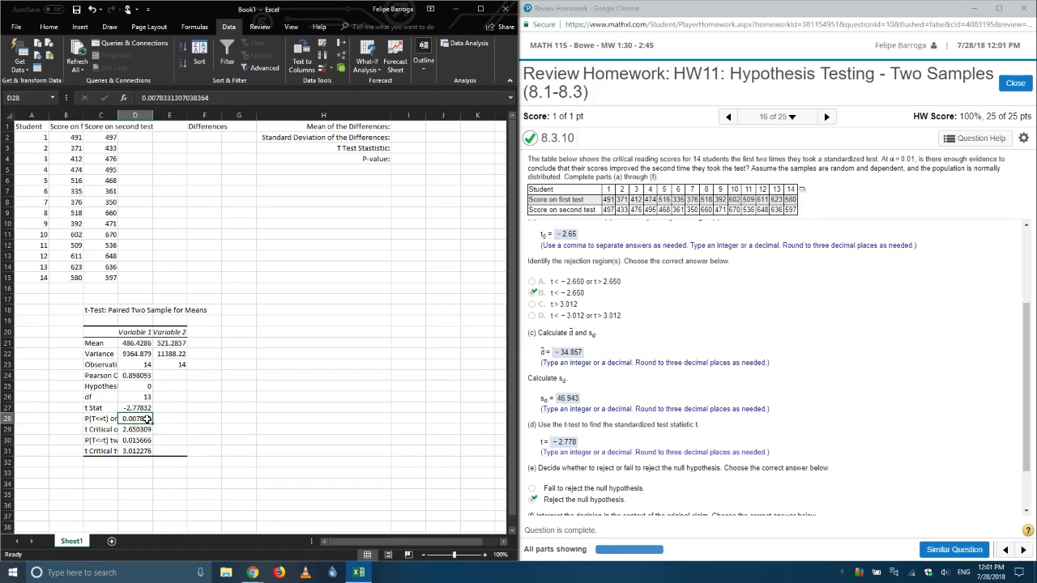
left_click(146, 439)
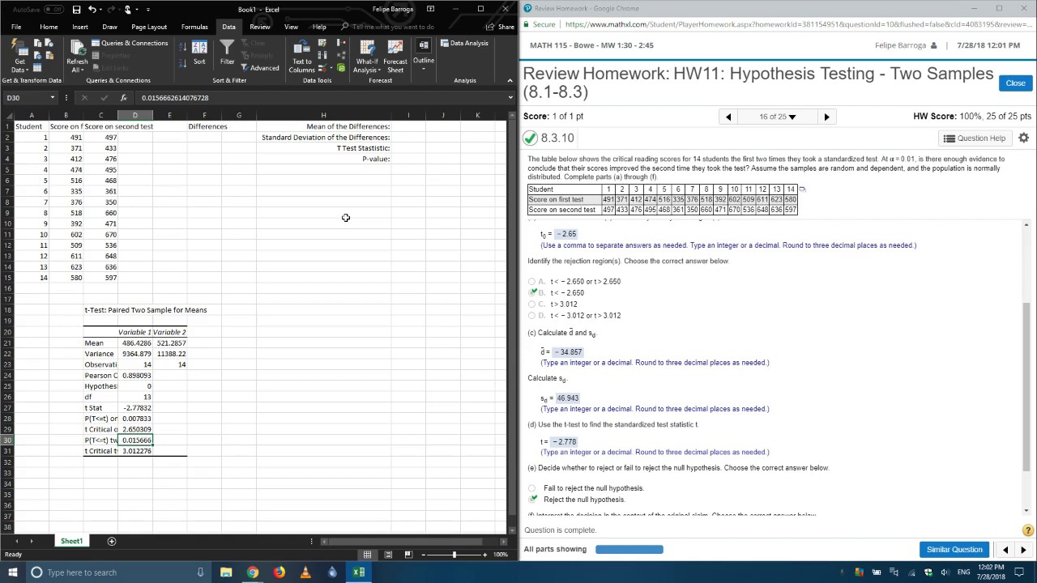
View the paired t-test formula image t+test.png in Chrome and return to the Excel workbook
mouse_move(253, 572)
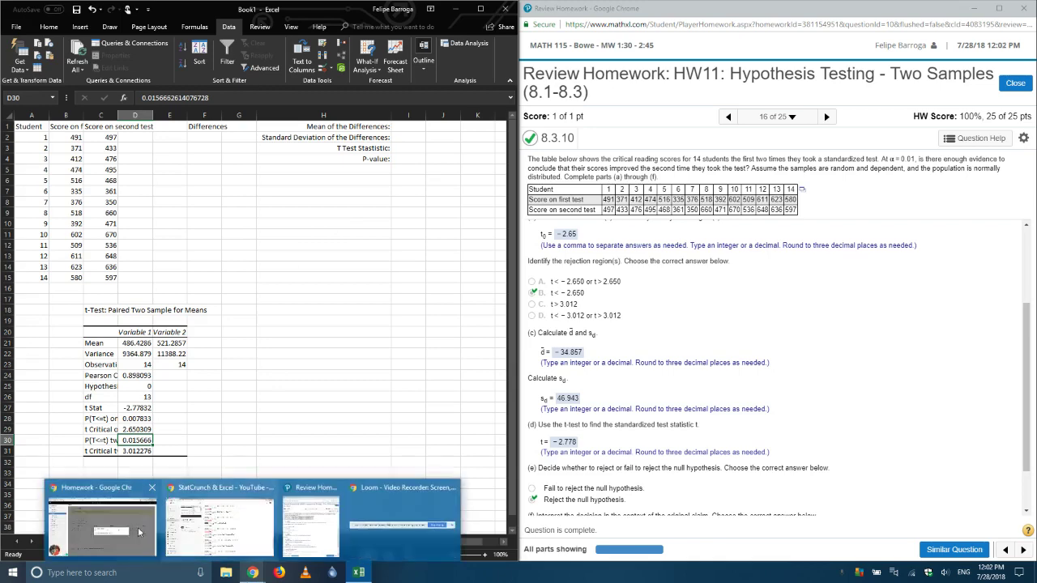
left_click(139, 532)
left_click(444, 5)
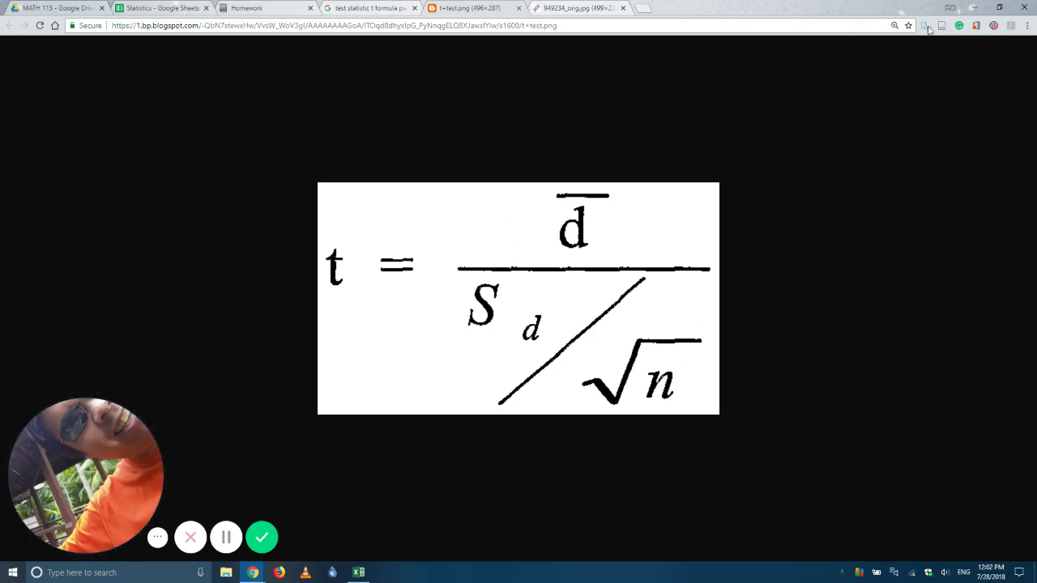
left_click(973, 7)
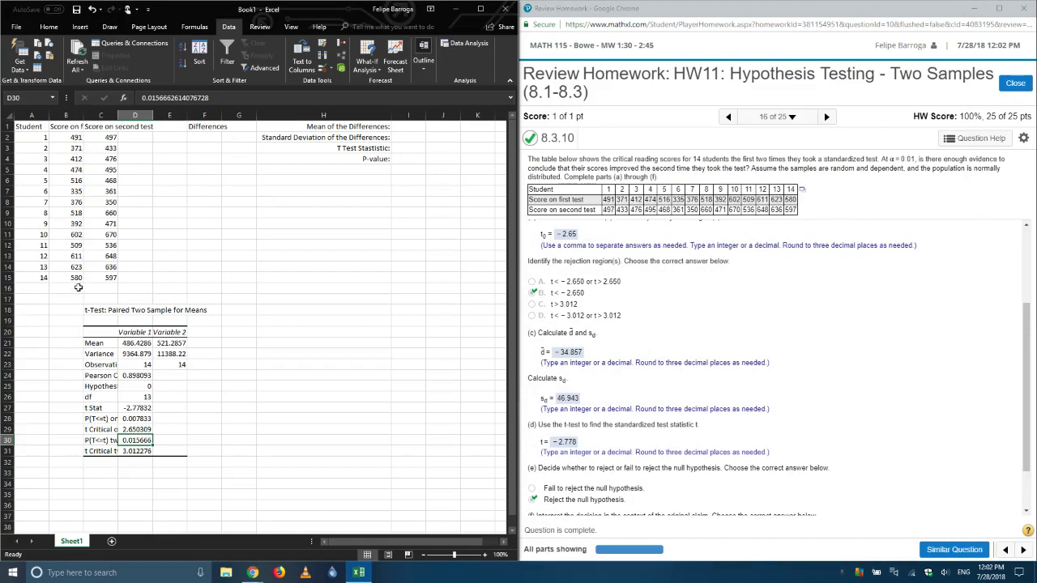
Calculate each student's score difference in the Differences column with =B2-C2, filled from F2 down to F15
left_click(198, 138)
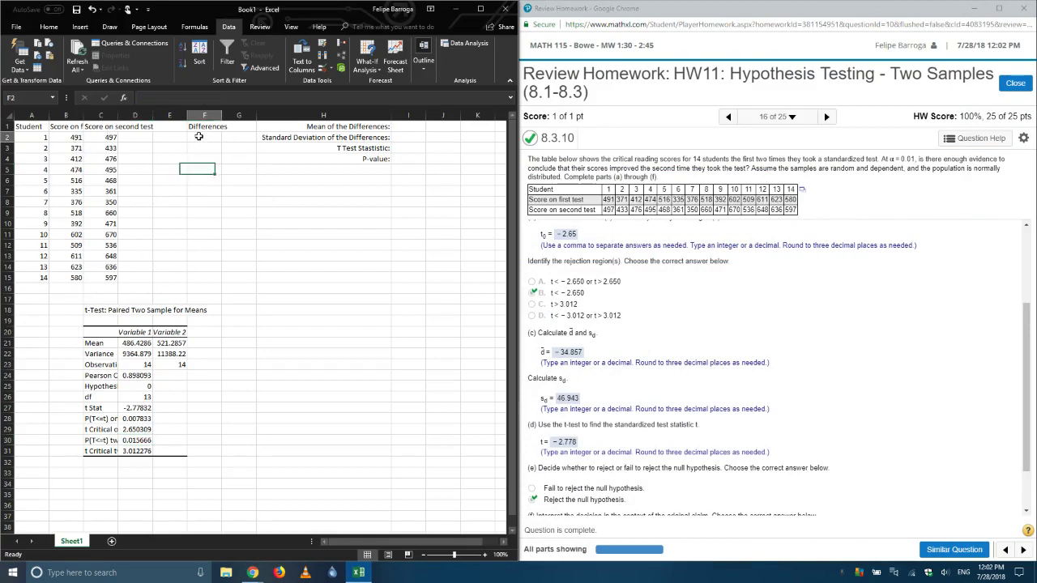
type("=")
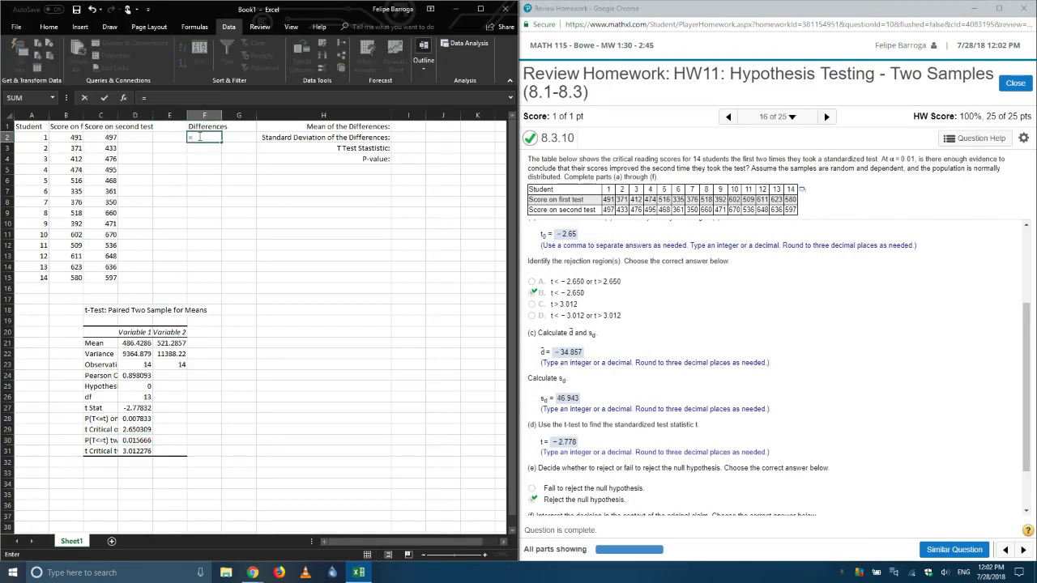
left_click(75, 138)
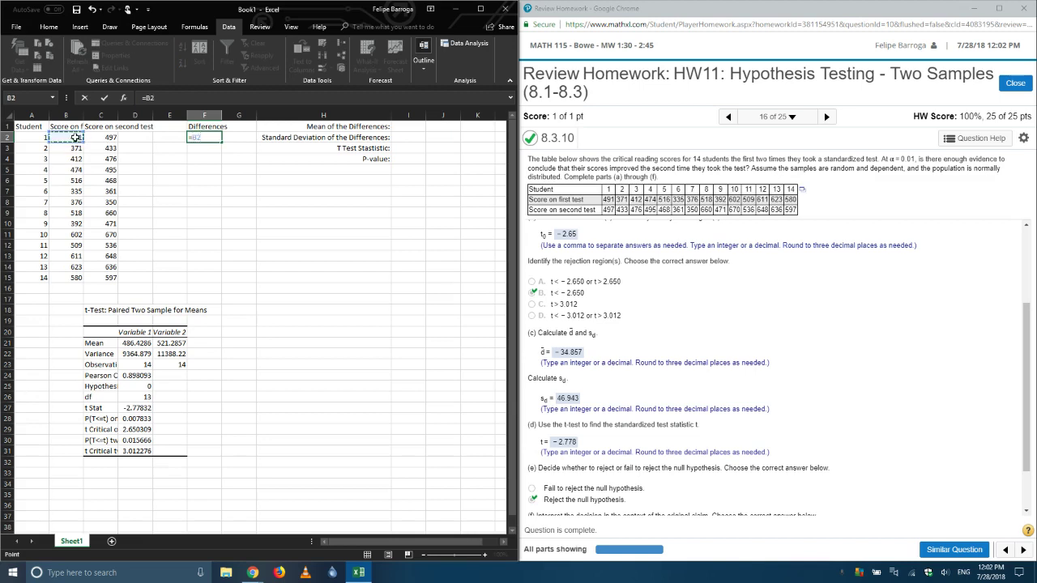
type("-")
left_click(106, 139)
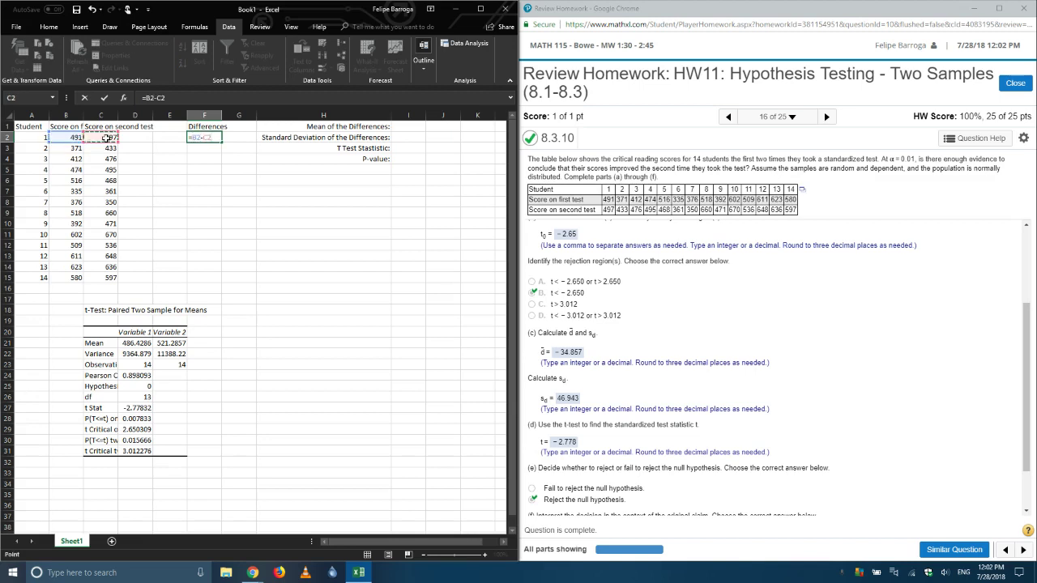
key("Return")
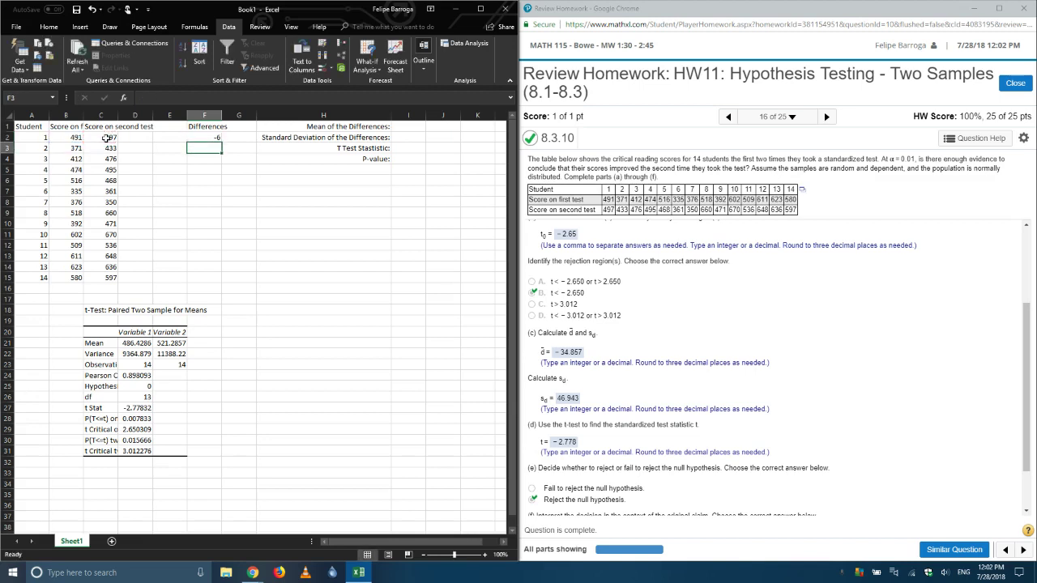
key("Up")
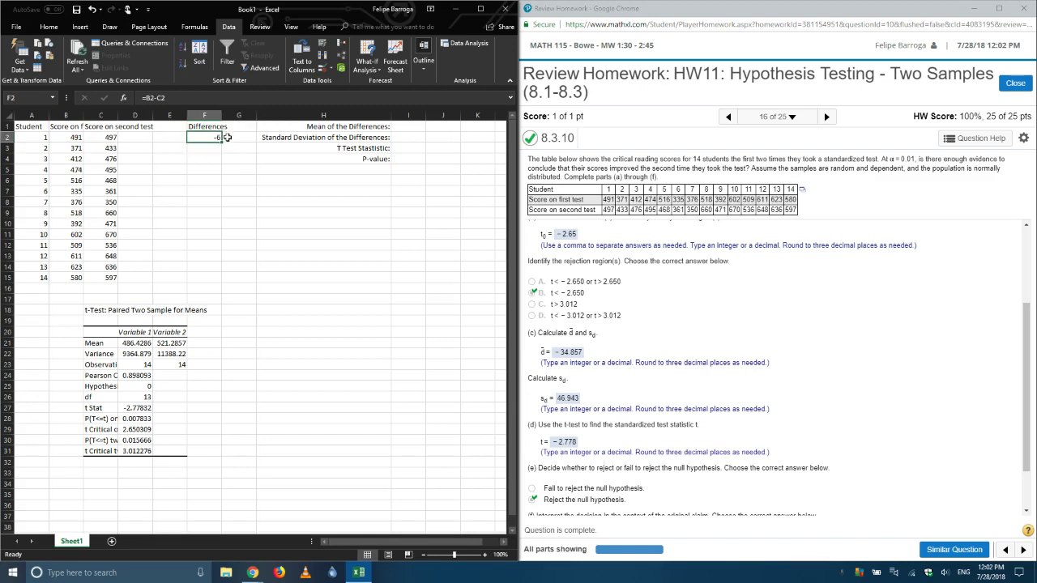
left_click_drag(222, 143, 222, 283)
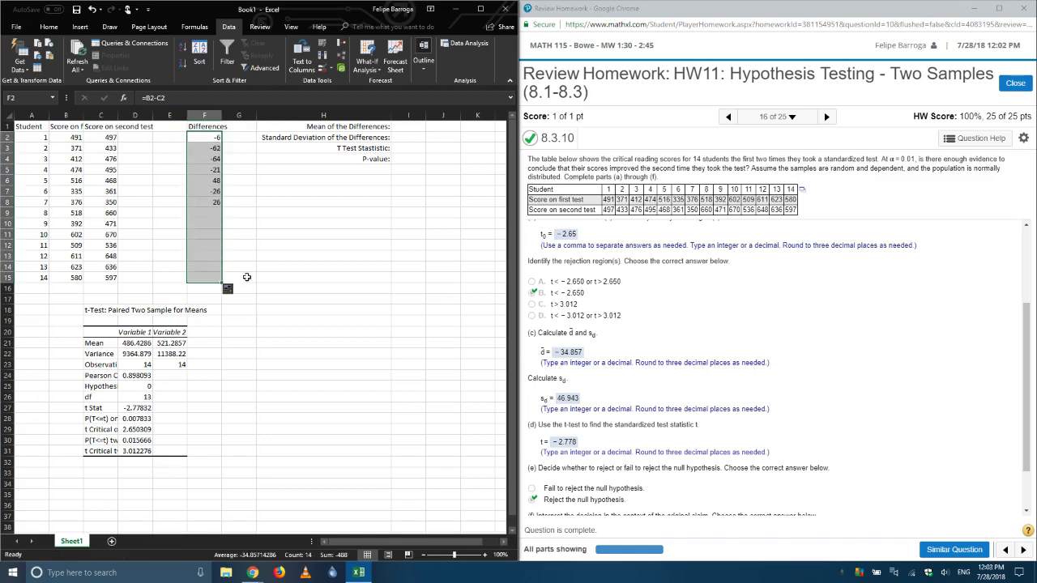
left_click(344, 201)
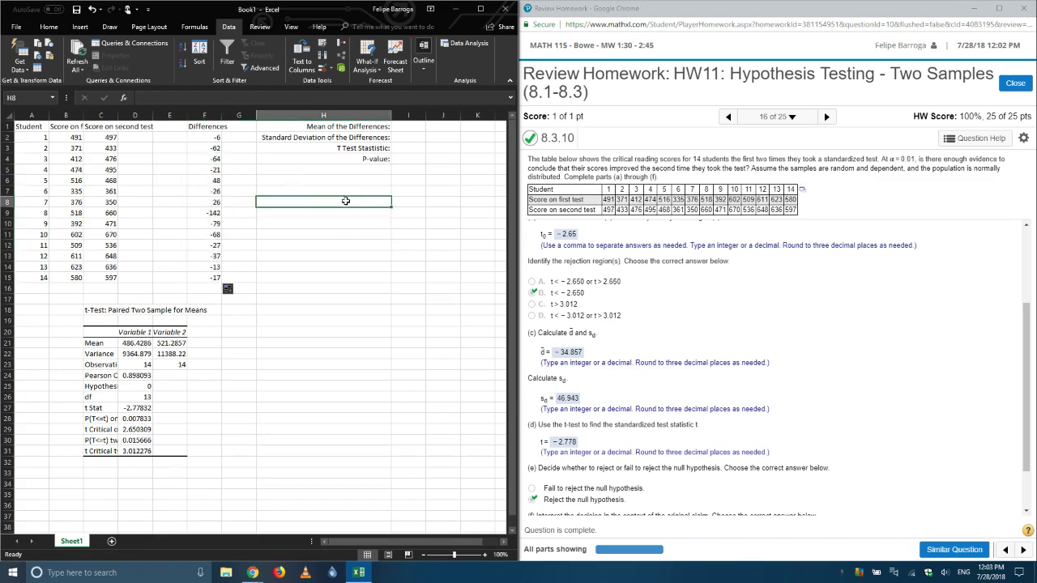
Calculate the mean of the differences in cell I1 using AVERAGE over F2:F15
left_click(415, 127)
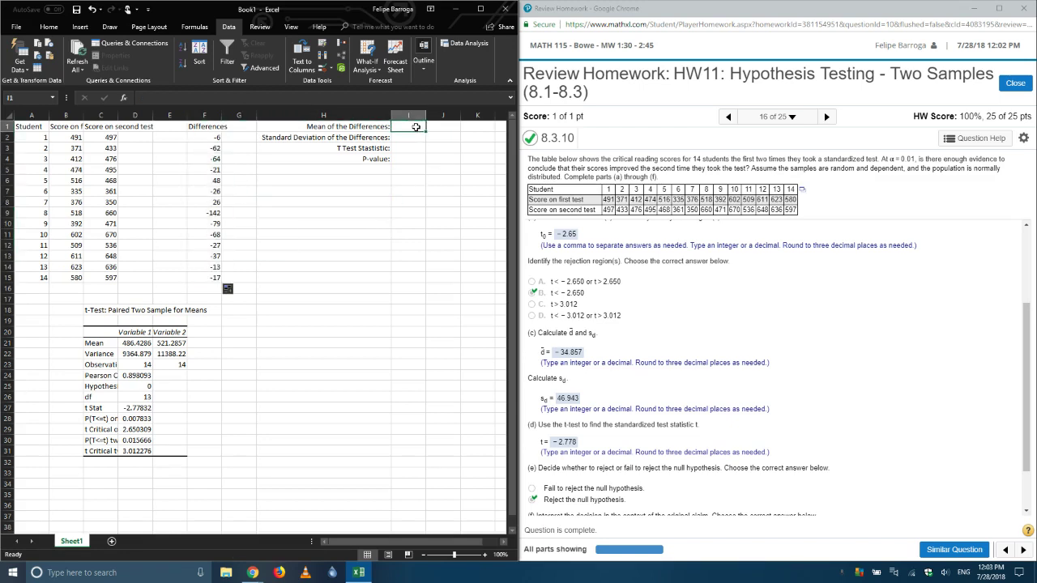
type("=aver")
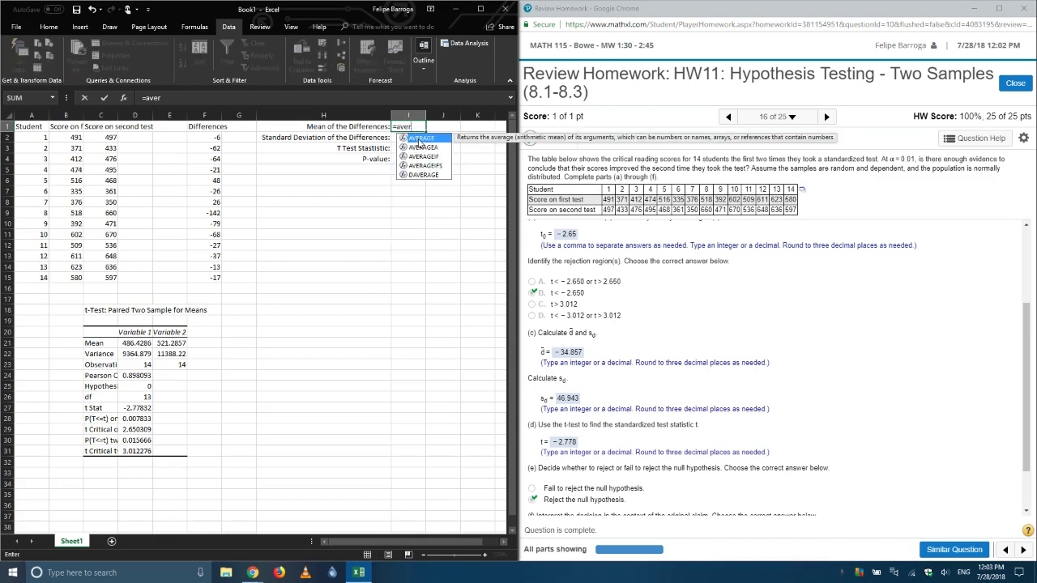
key("Tab")
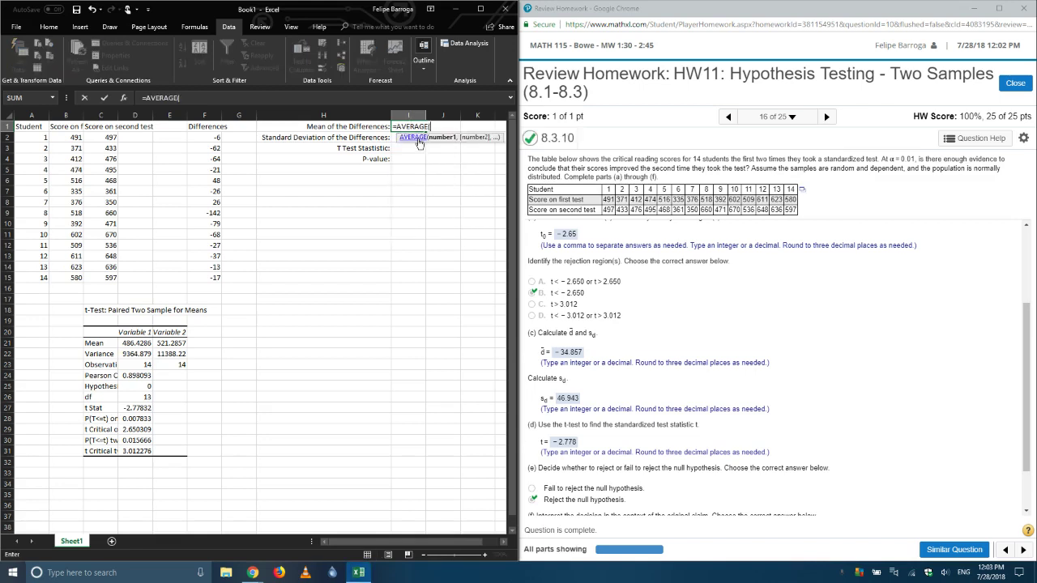
left_click_drag(210, 139, 212, 277)
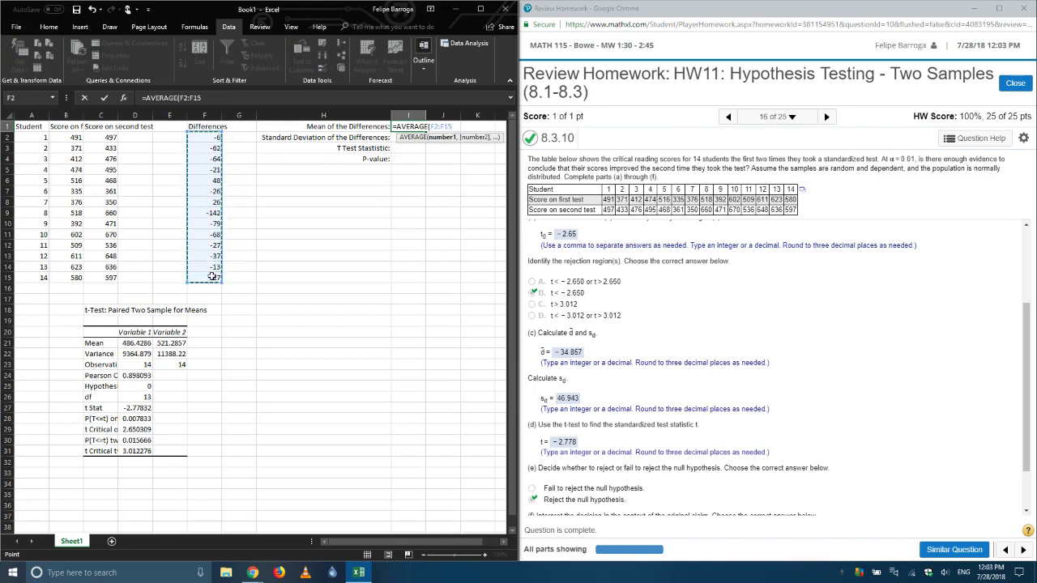
key("Return")
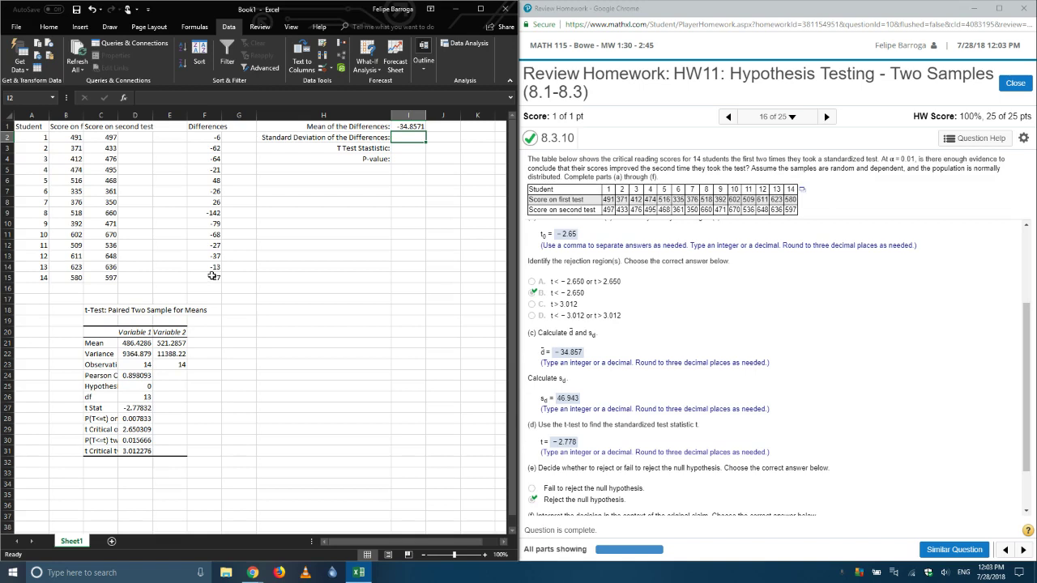
Calculate the sample standard deviation of the differences in cell I2 using STDEV.S over F2:F15
type("=std")
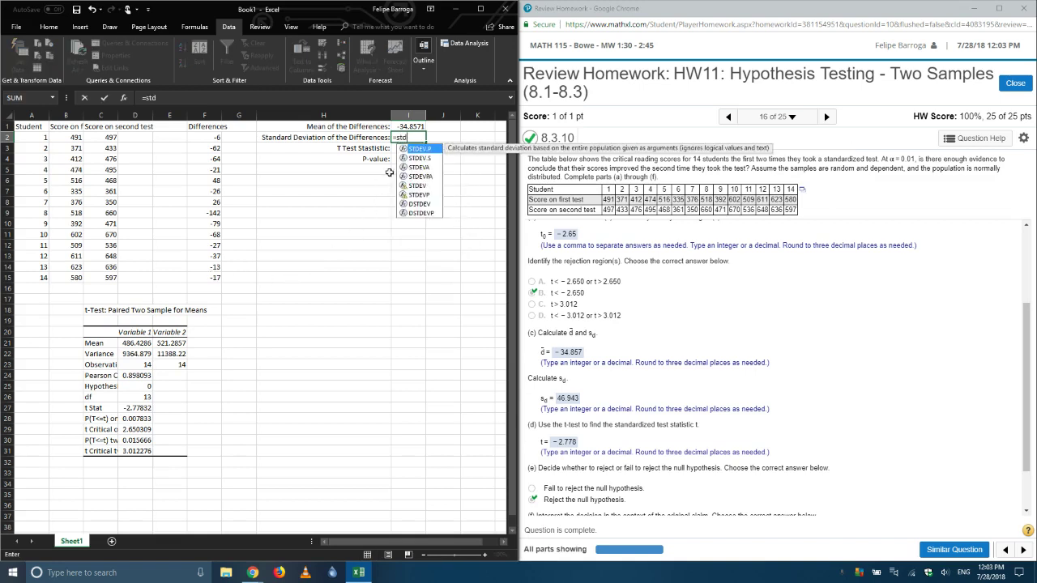
double_click(415, 158)
left_click_drag(204, 138, 202, 277)
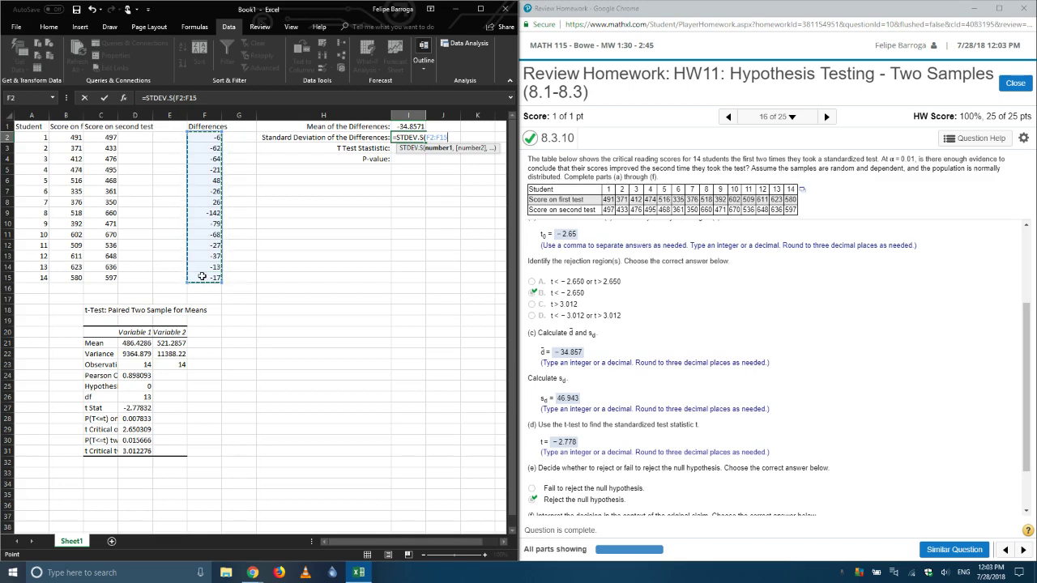
key("Return")
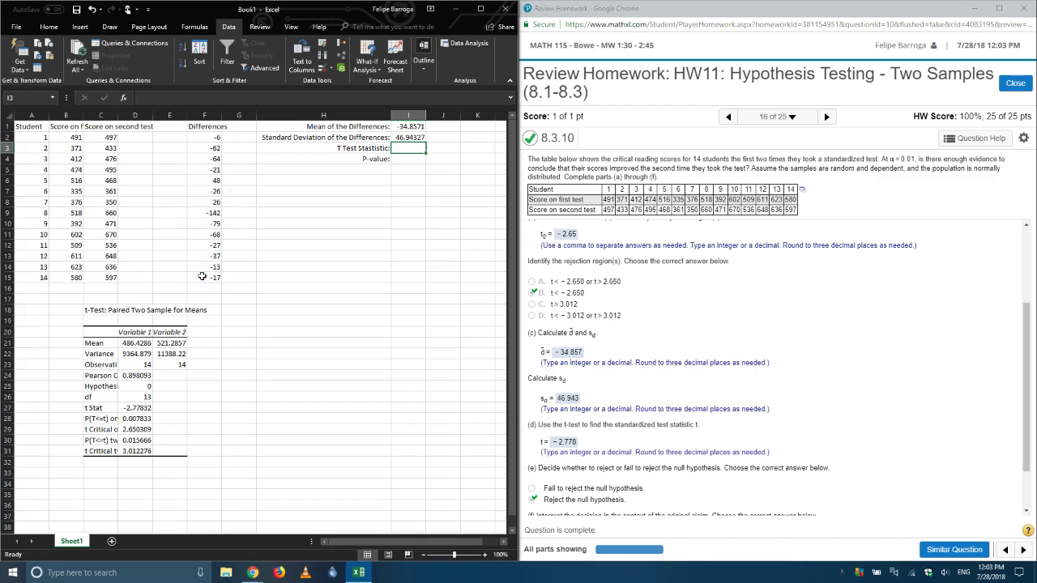
Calculate the t test statistic in cell I3 with =I1/(I2/SQRT(14)) and compare it with t Stat in the output table
type("=")
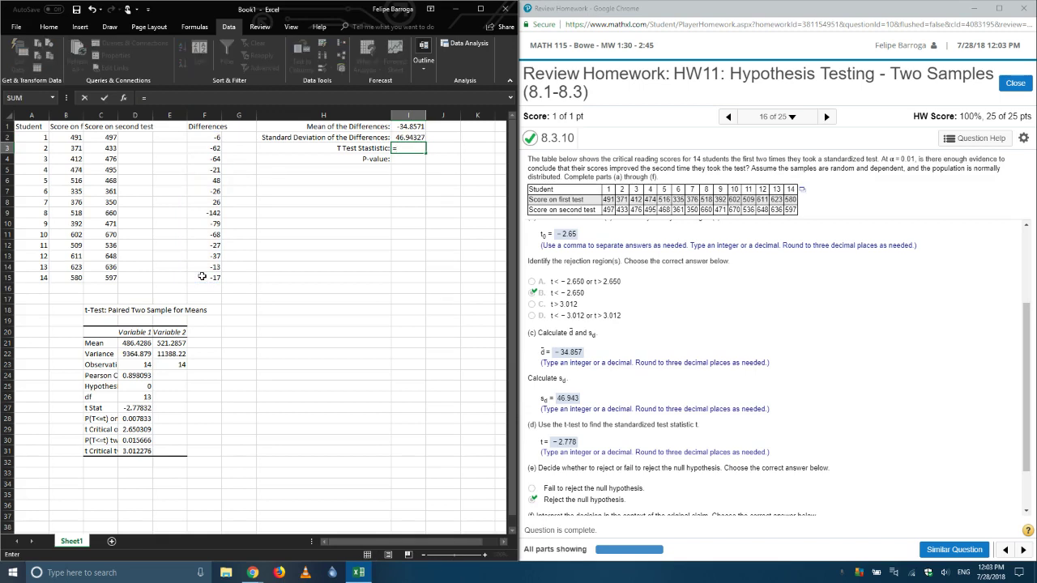
left_click(411, 131)
type("/(")
left_click(404, 138)
type("/")
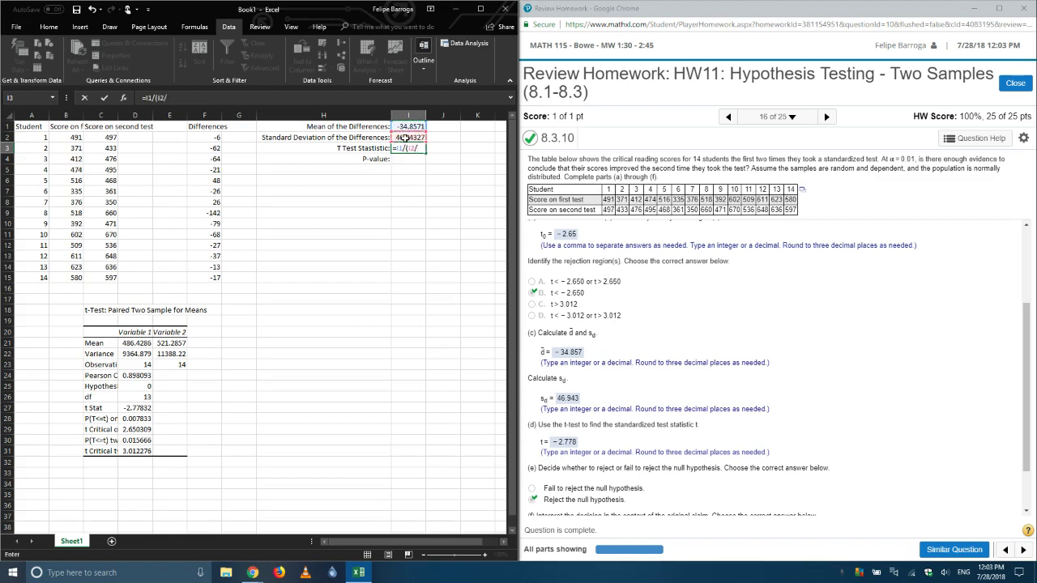
type("sq")
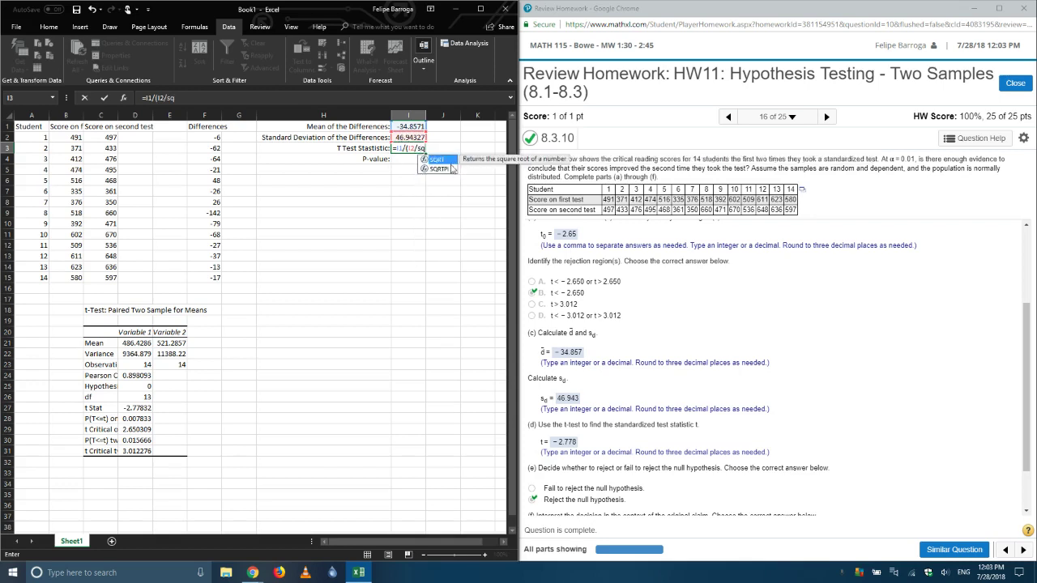
double_click(438, 159)
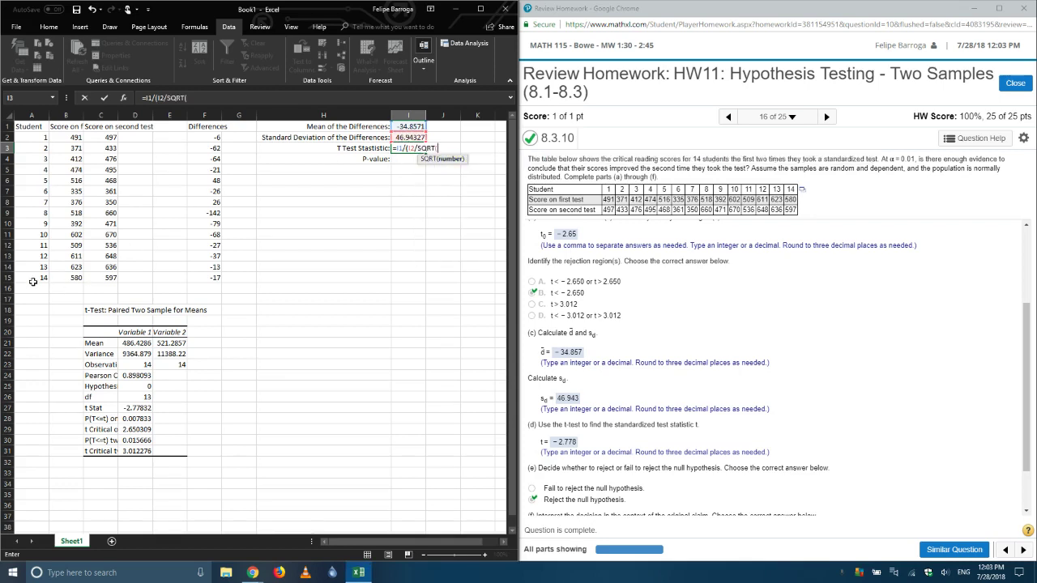
type("14))")
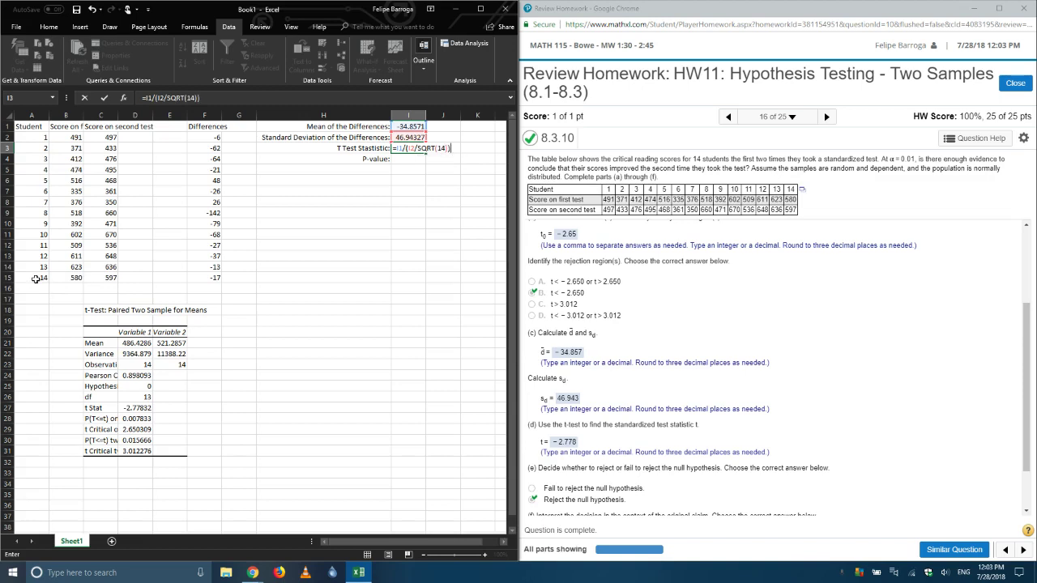
key("Return")
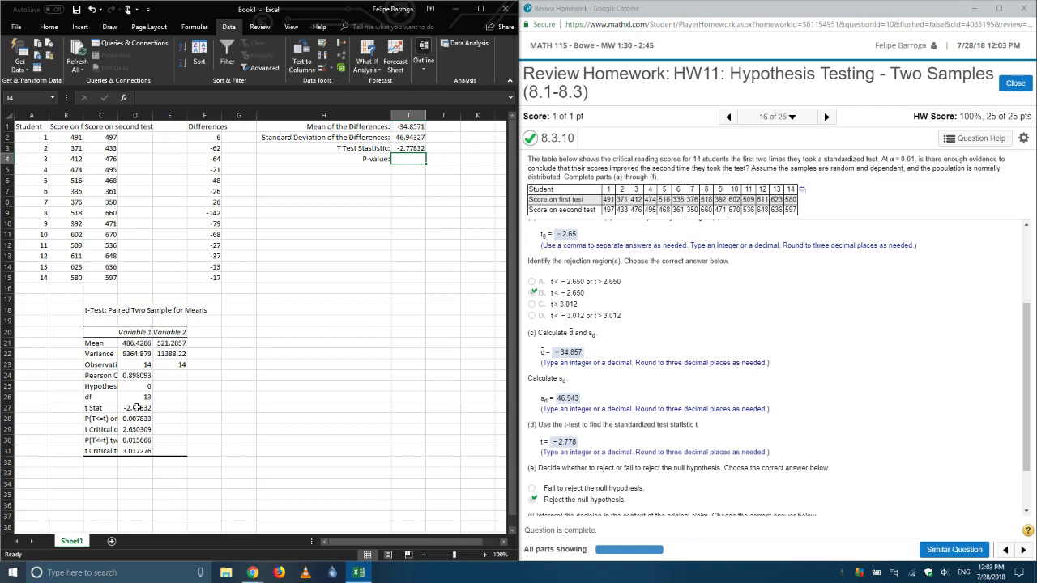
left_click(135, 408)
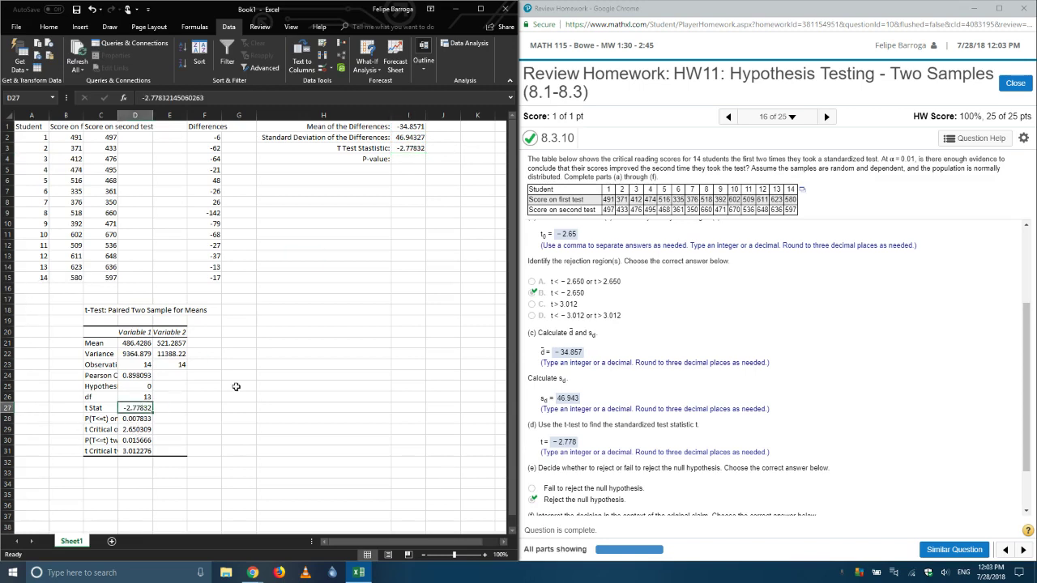
Calculate the left-tailed p-value in cell I4 using T.DIST with I3, 13 degrees of freedom and cumulative TRUE
left_click(408, 159)
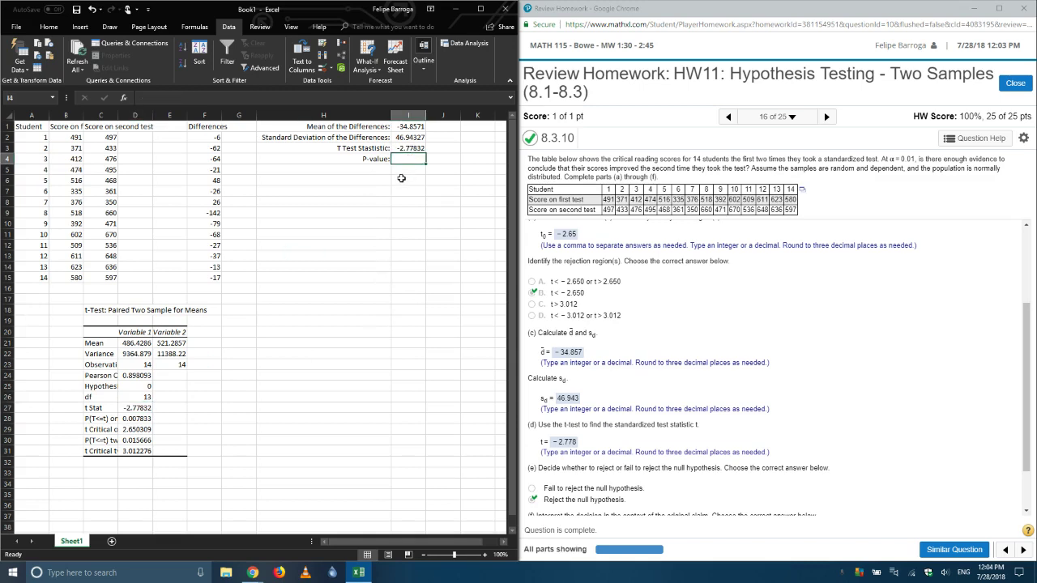
type("=")
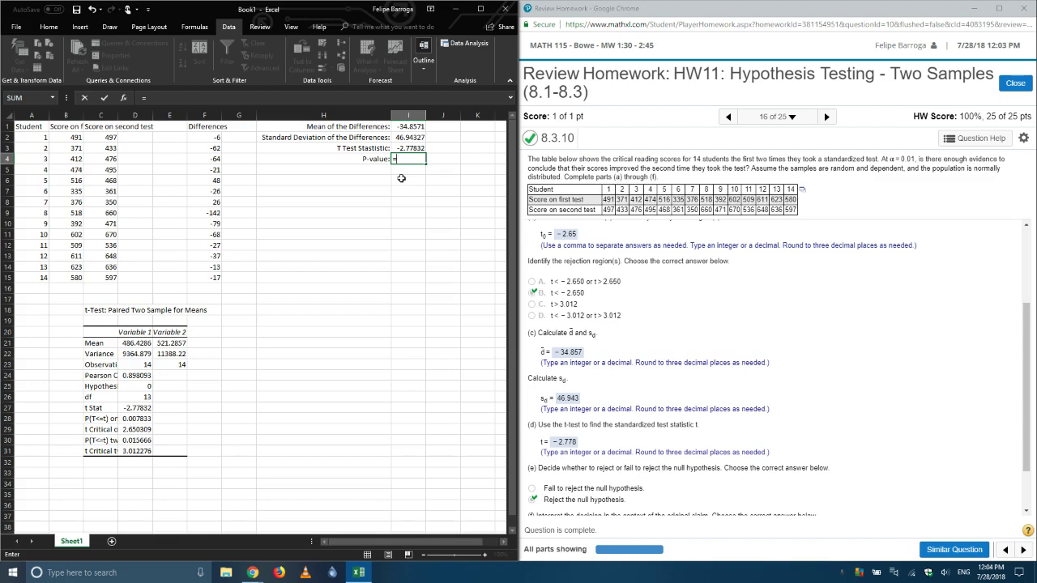
type("t.")
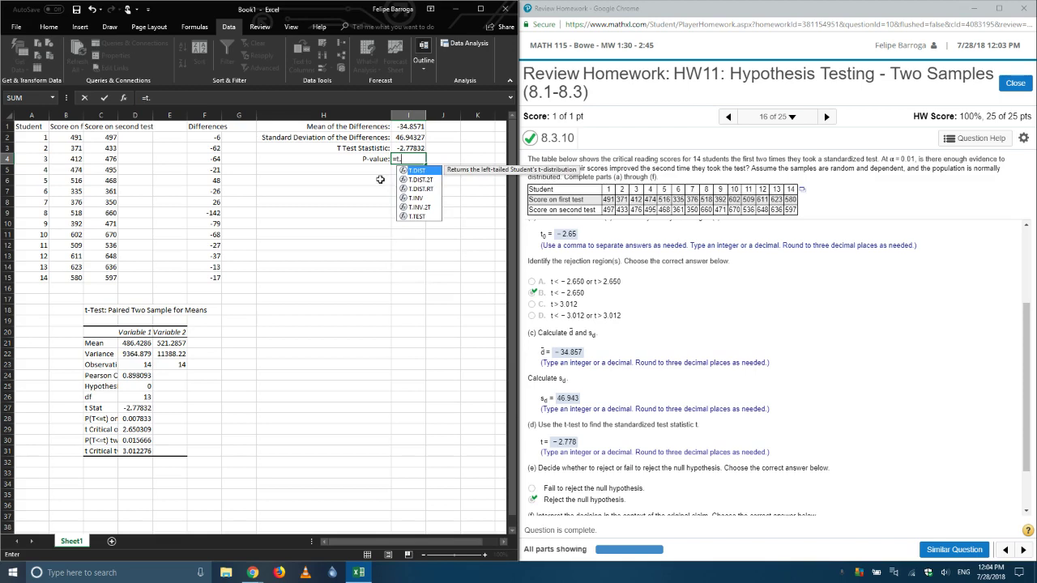
double_click(414, 171)
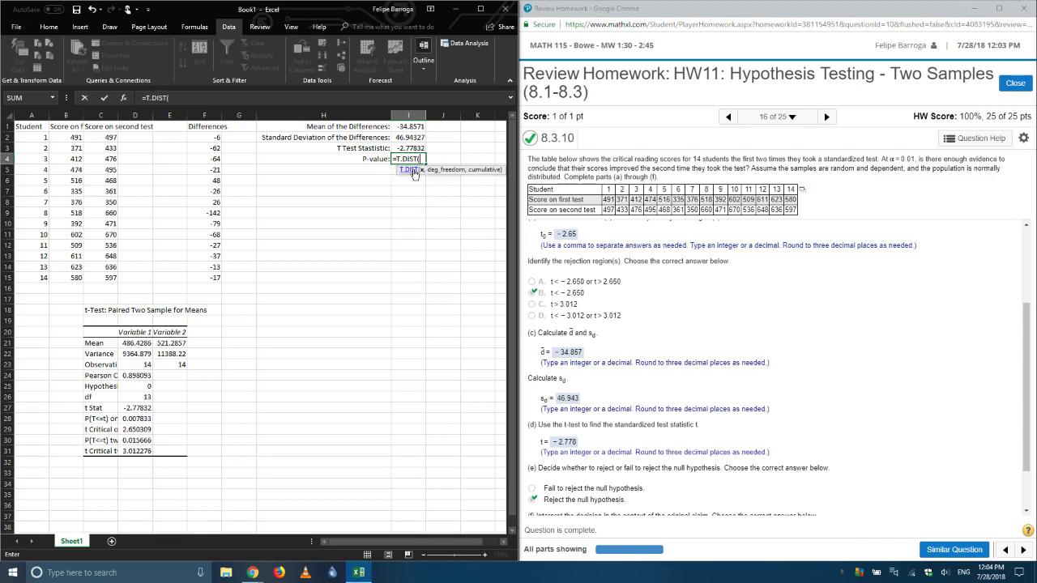
left_click(403, 148)
type(",")
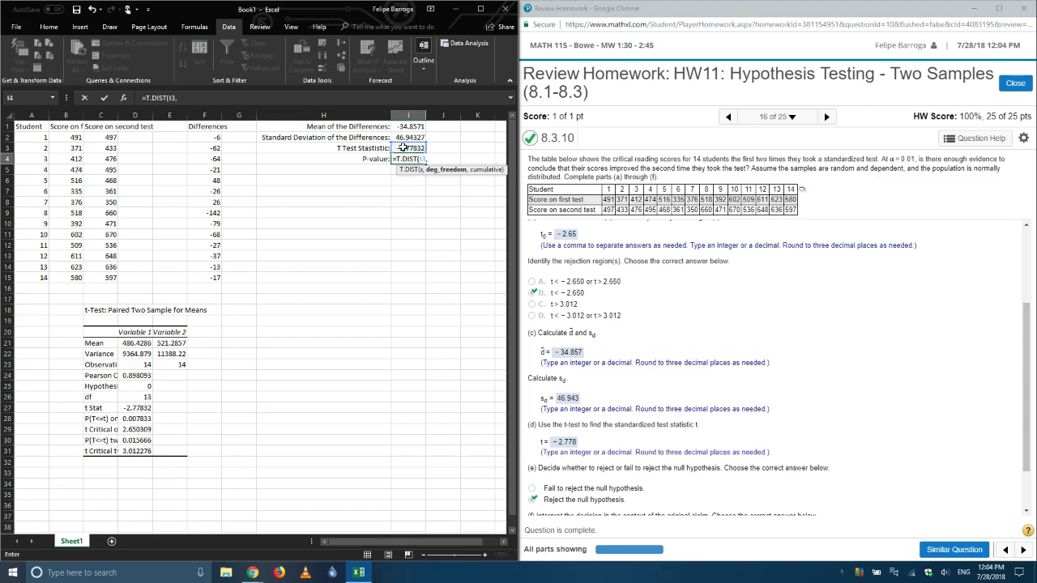
type("13,true")
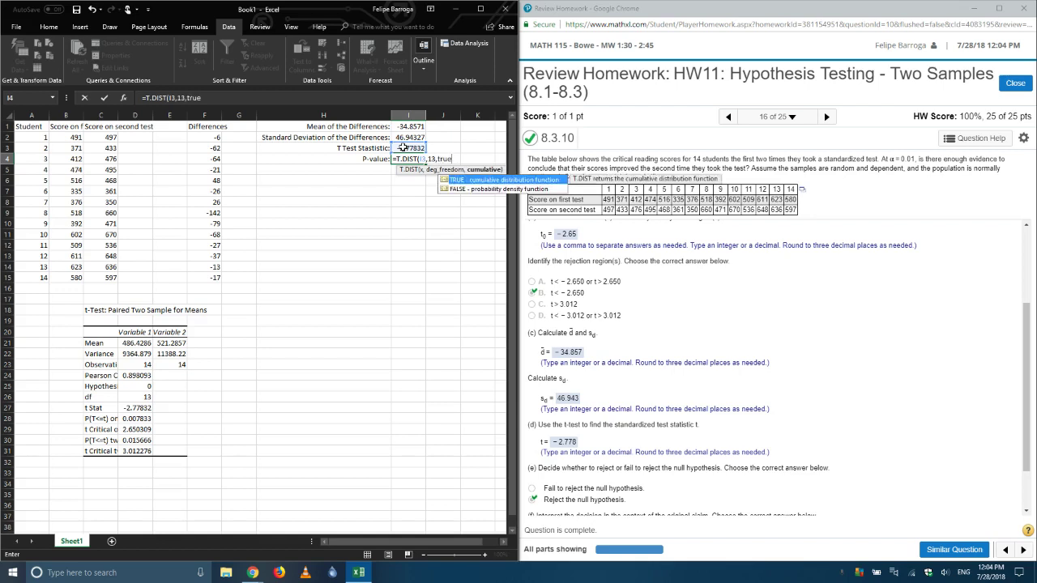
key("Return")
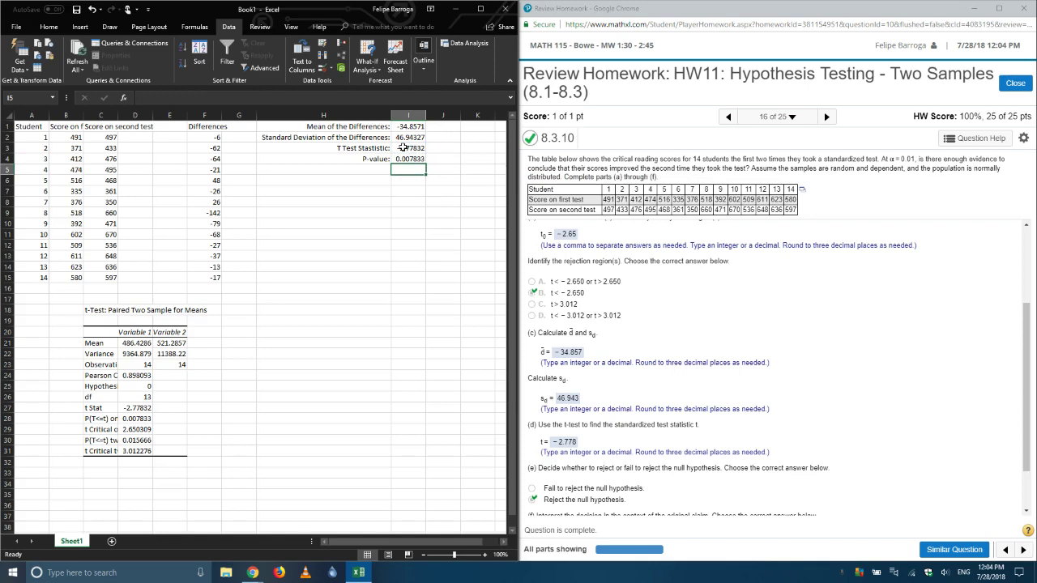
Calculate the right-tailed p-value in cell I5 using T.DIST.RT with I3 and 13 degrees of freedom
type("=")
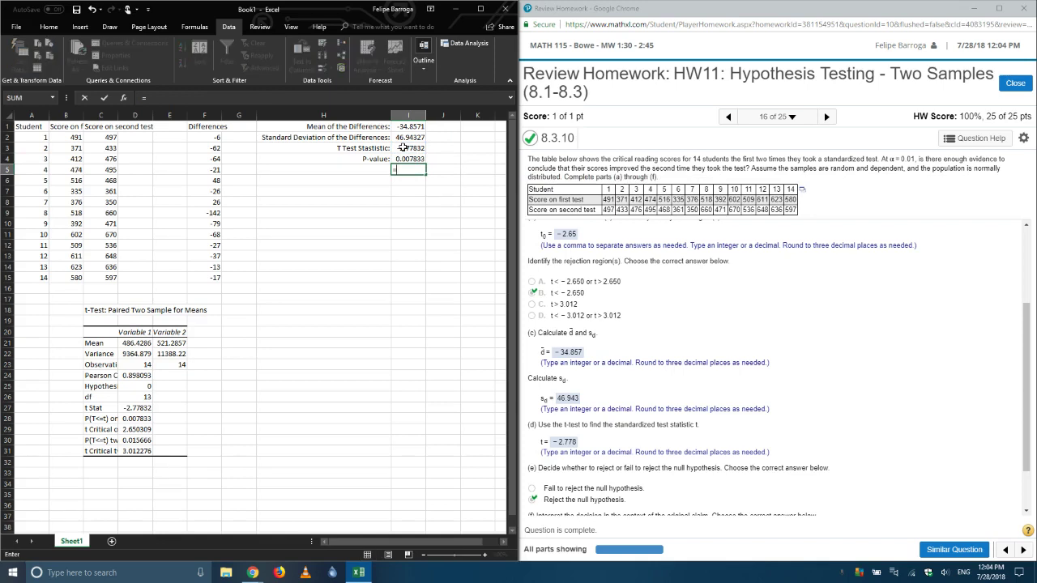
type("t")
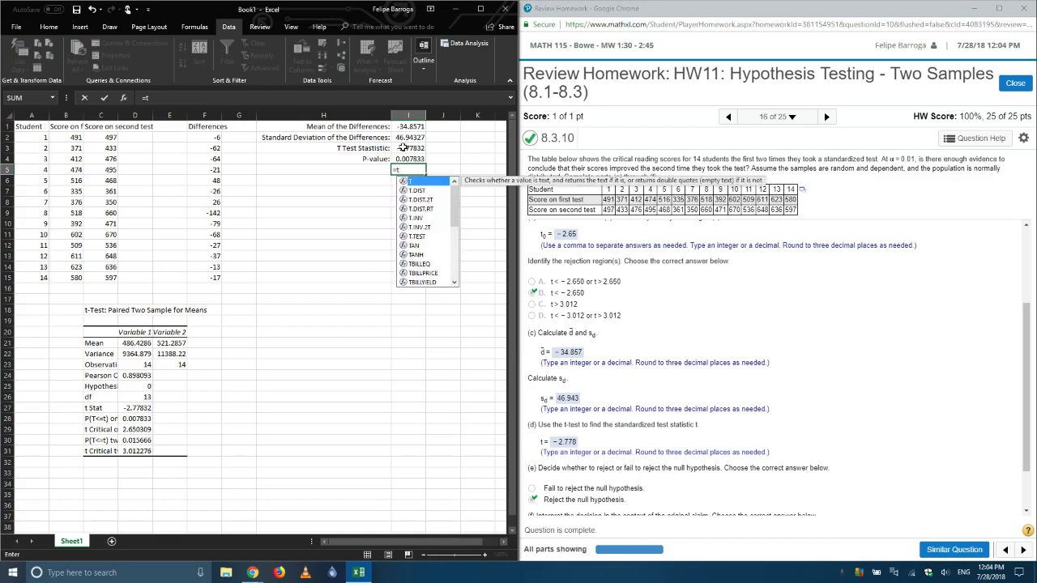
left_click(422, 210)
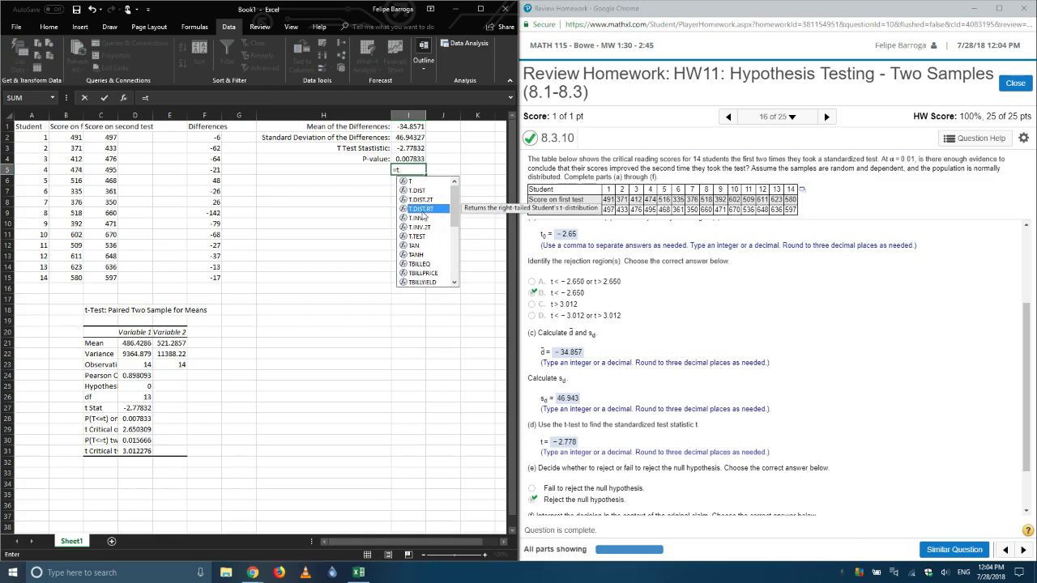
double_click(422, 210)
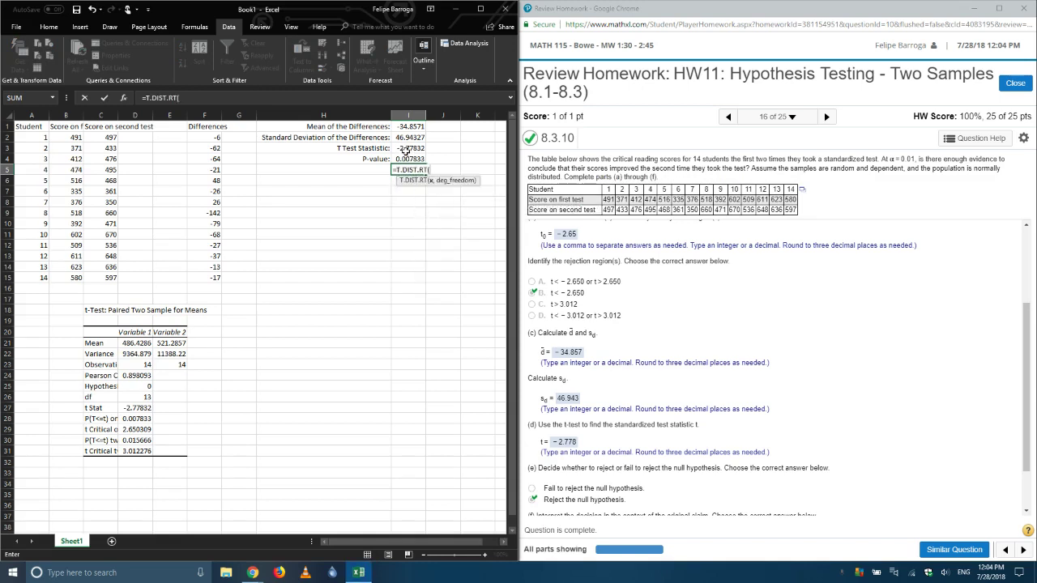
left_click(407, 150)
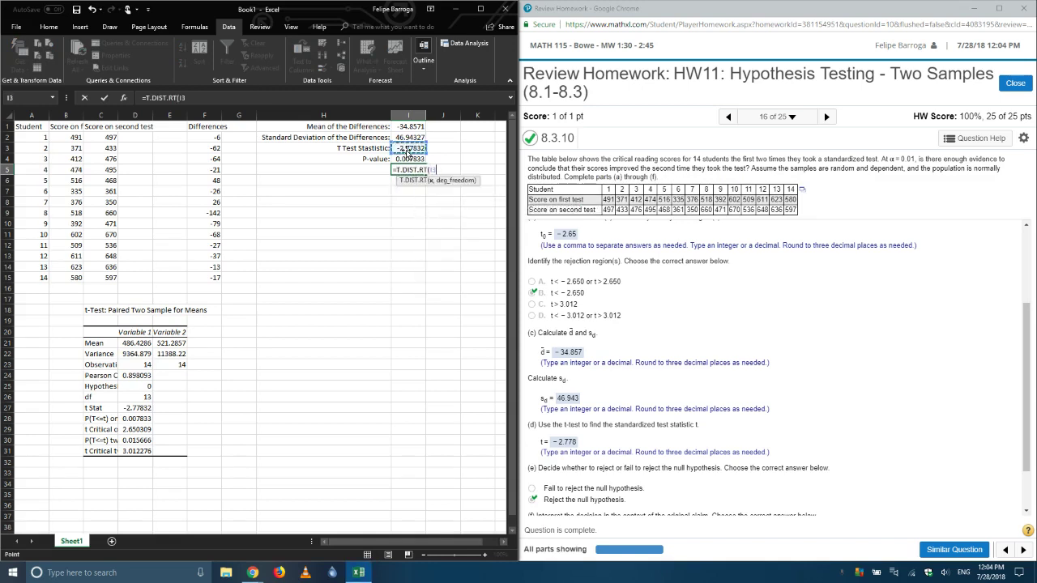
type(",13")
key("Return")
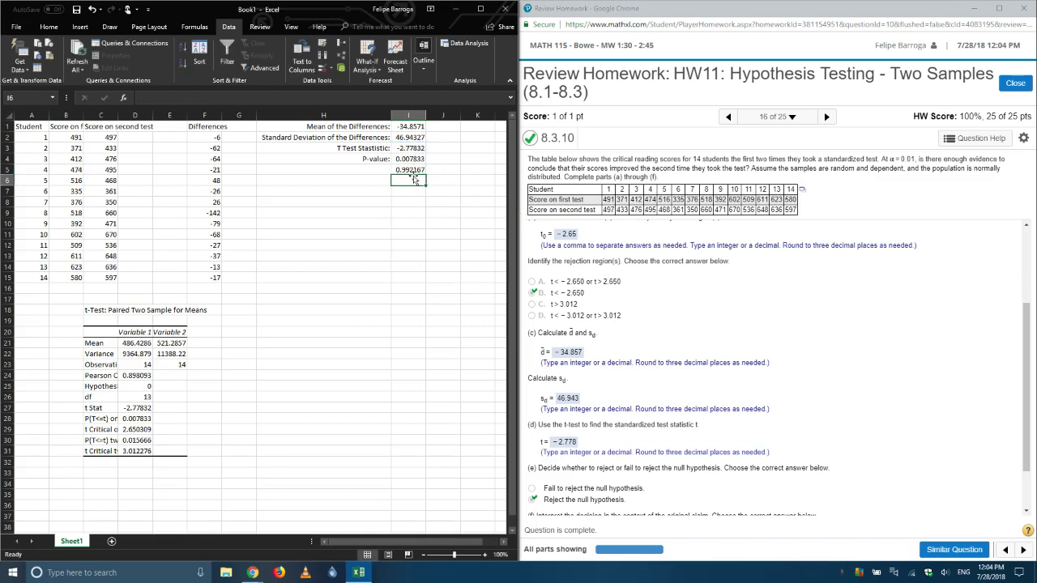
Calculate the two-tailed p-value in cell I6 with =T.DIST.2T(ABS(I3),13) and compare it with the output table's two-tail value
type("=")
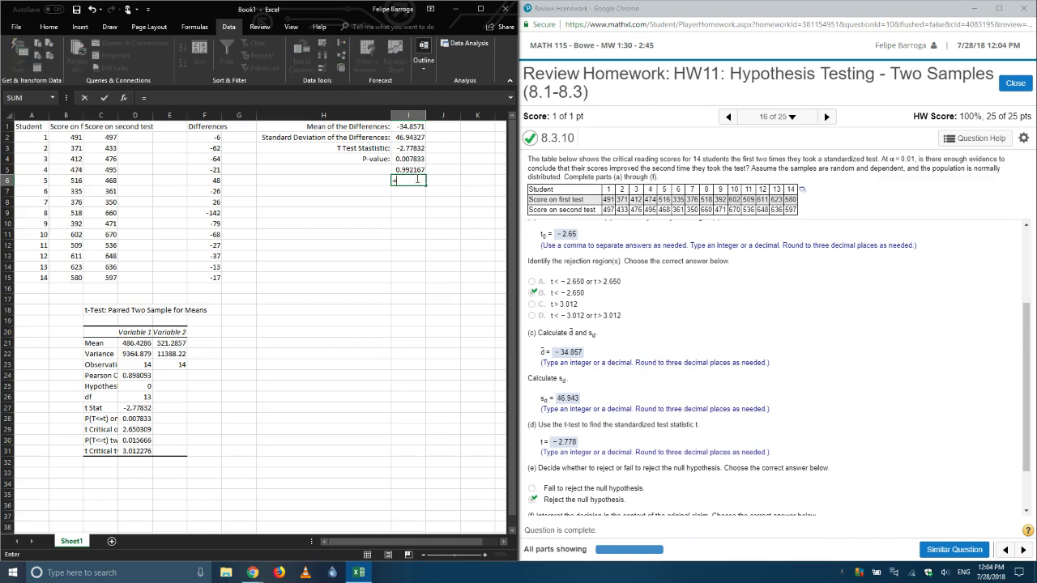
type("t")
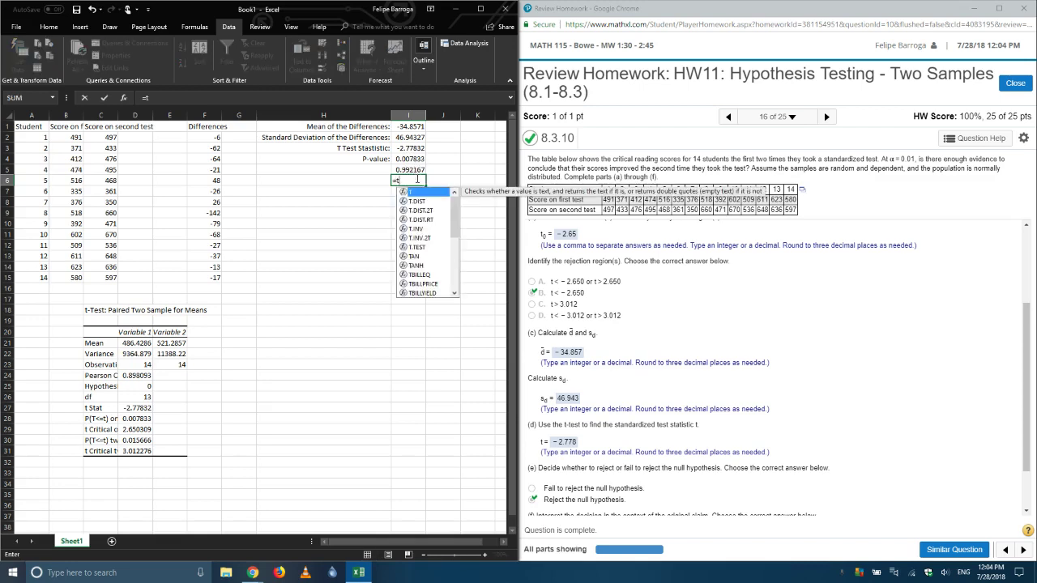
double_click(420, 211)
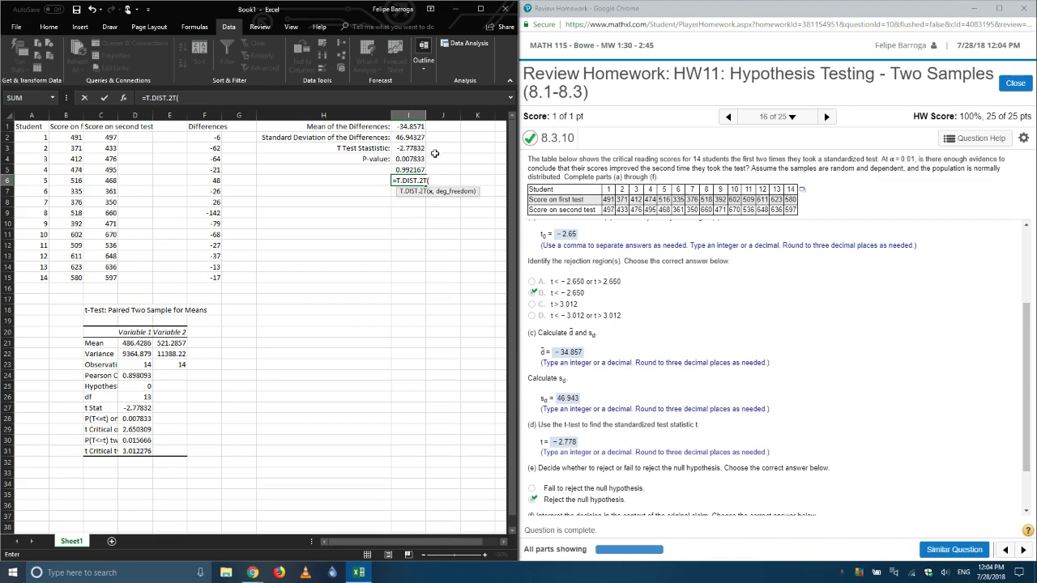
type("abs")
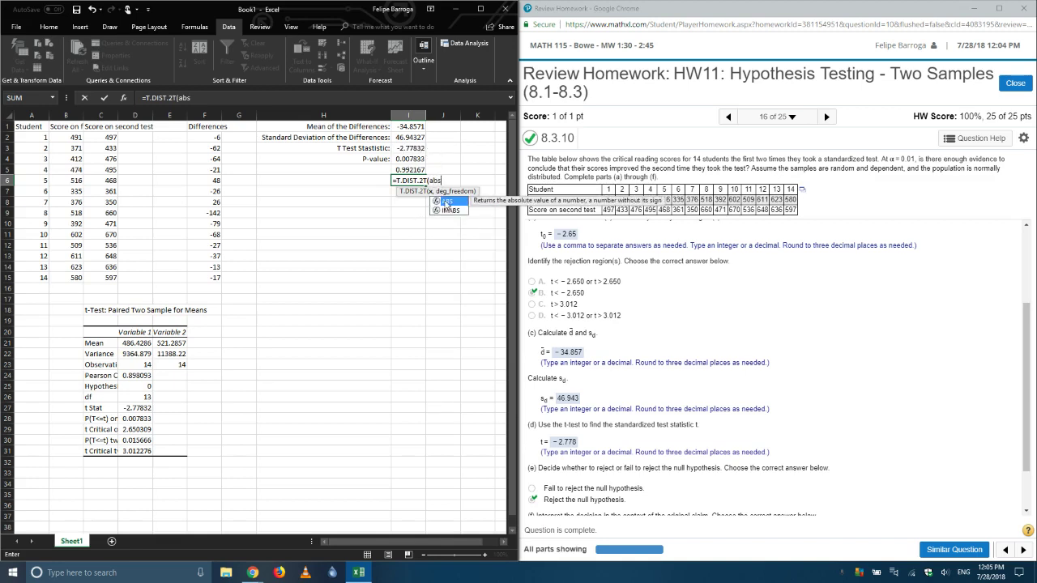
double_click(445, 201)
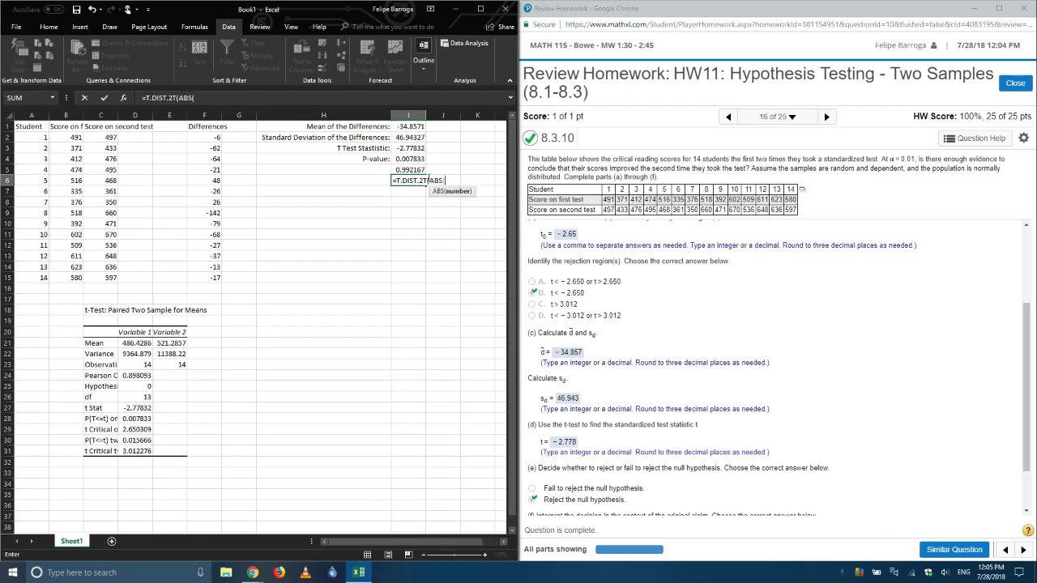
left_click(412, 151)
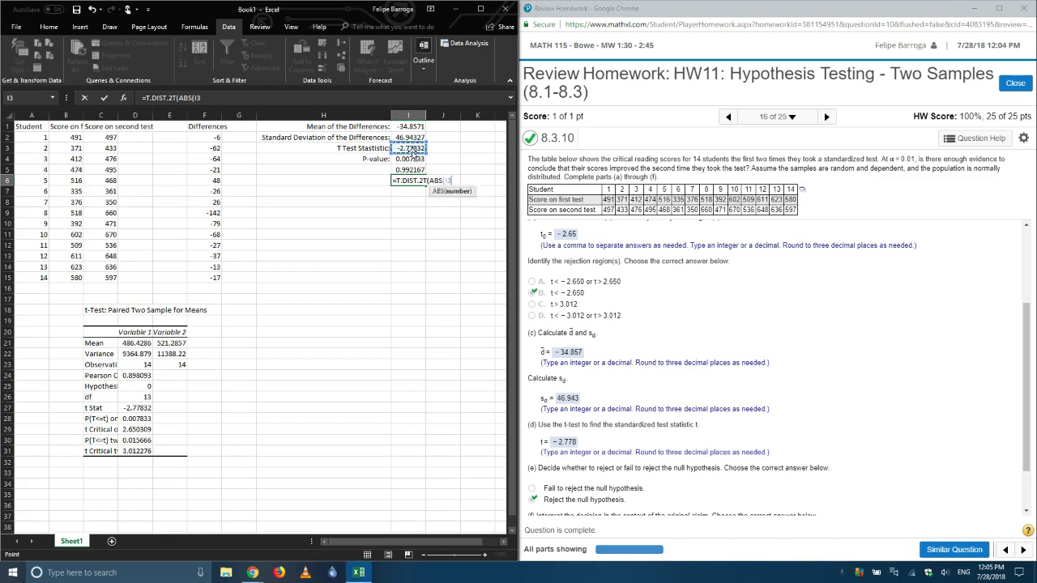
type("),")
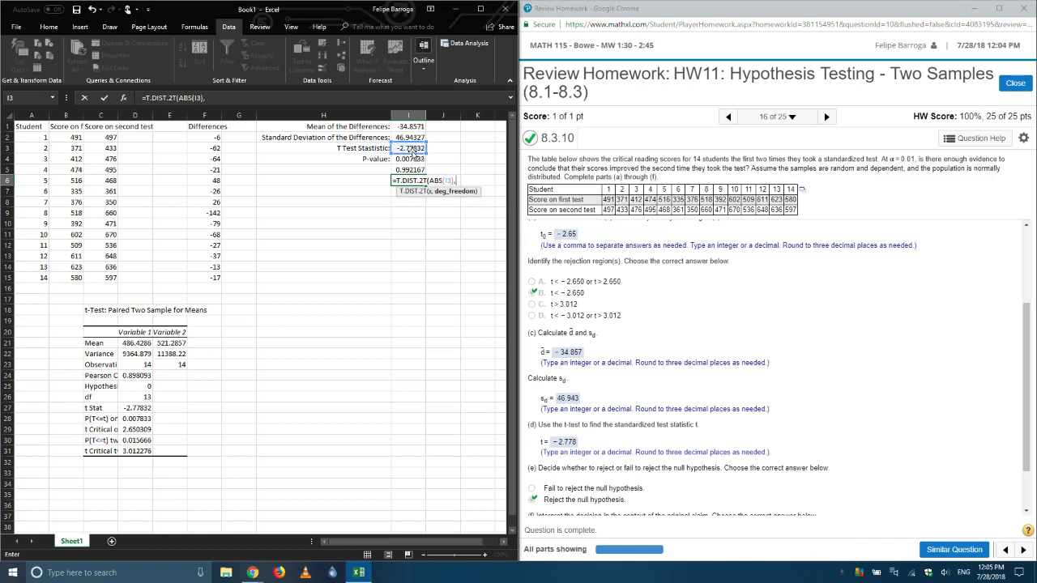
type("13)")
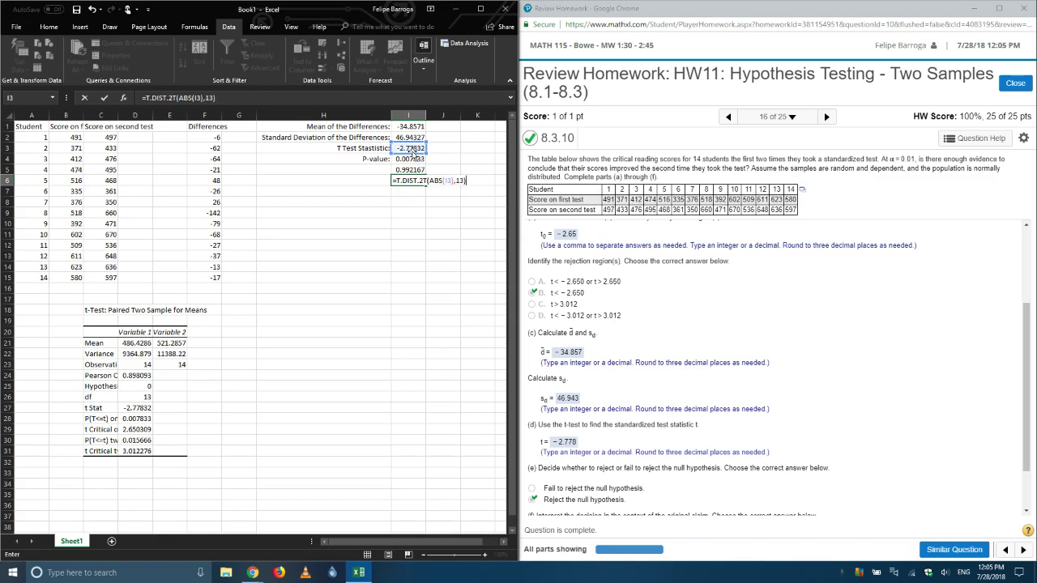
key("Return")
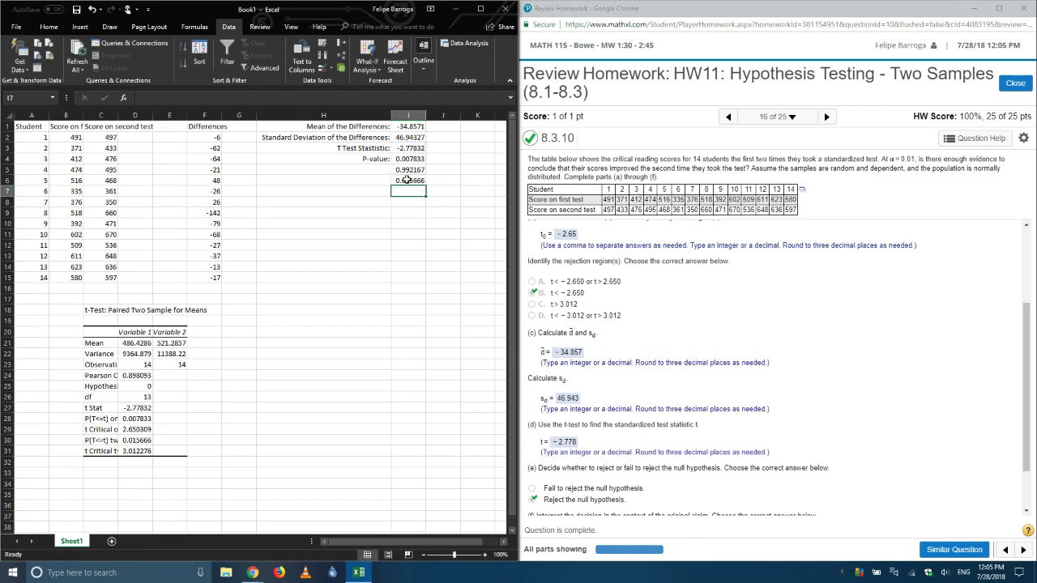
left_click(406, 180)
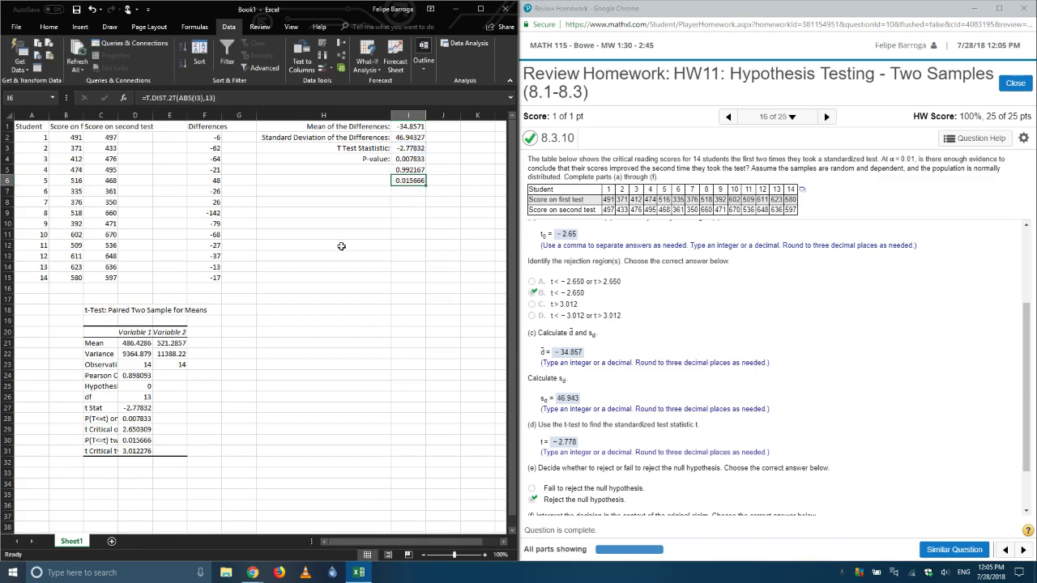
left_click(140, 439)
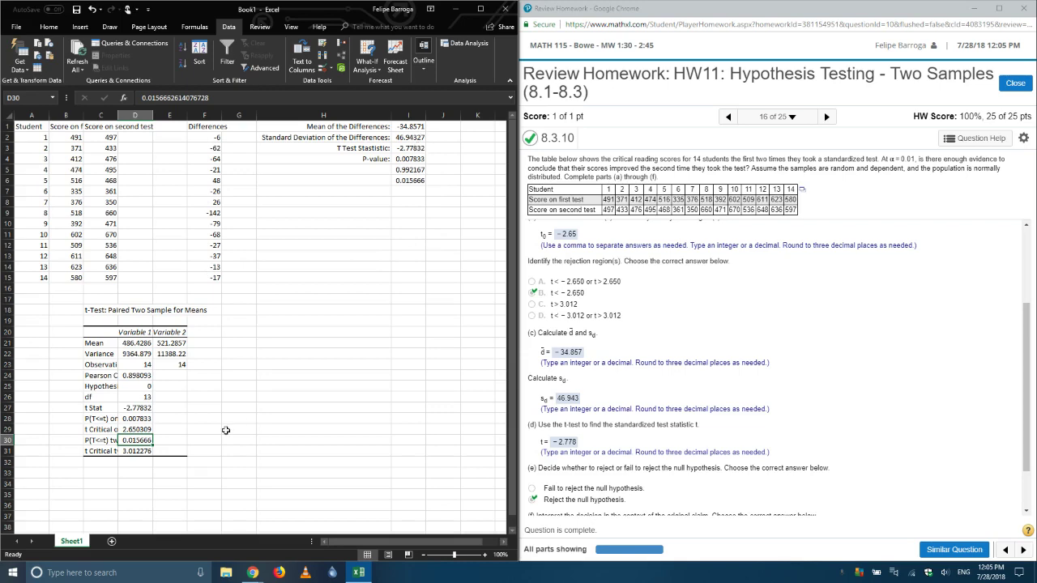
Preview the paired t-test formula image t+test.png in Chrome
mouse_move(252, 572)
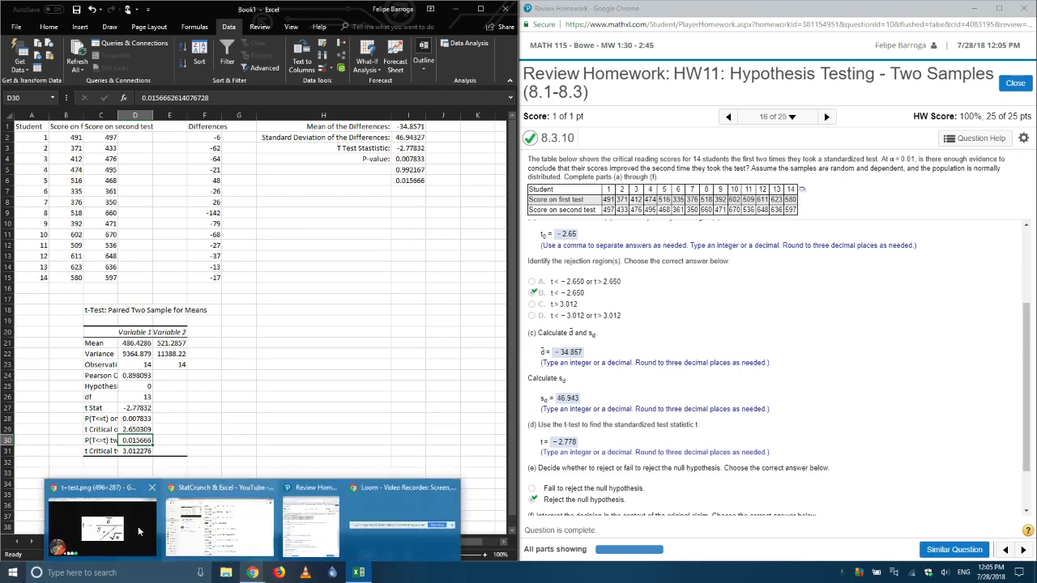
mouse_move(120, 528)
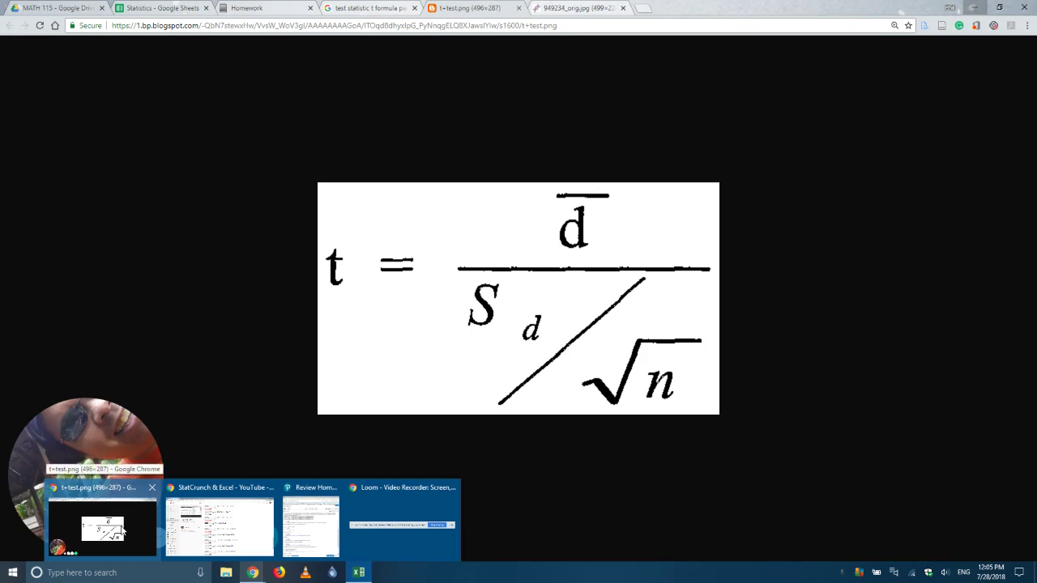